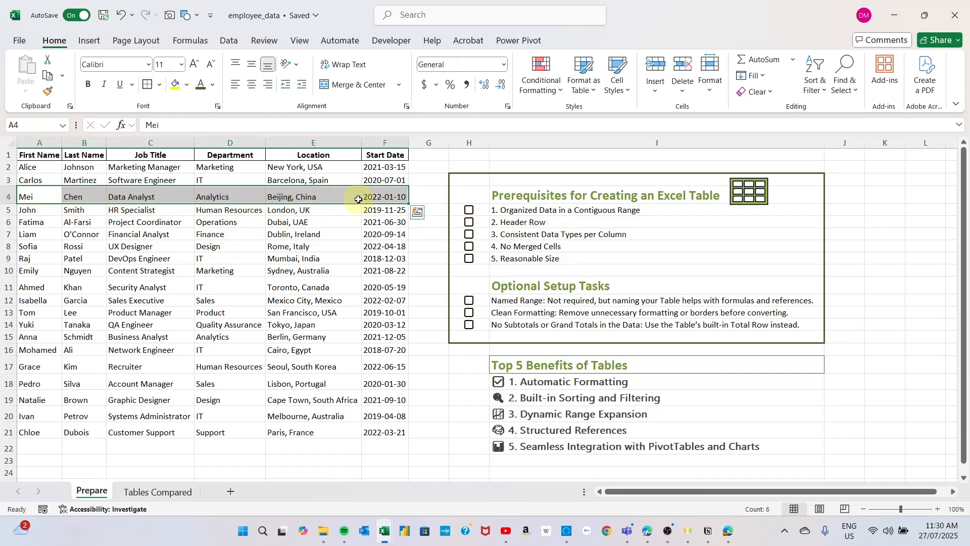
pyautogui.moveTo(311, 169); pyautogui.dragTo(303, 362)
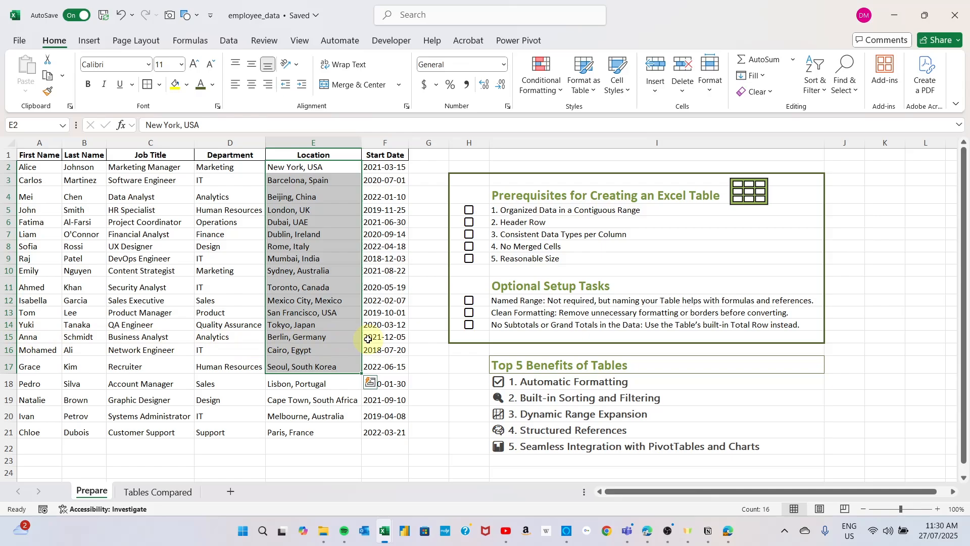
pyautogui.click(177, 283)
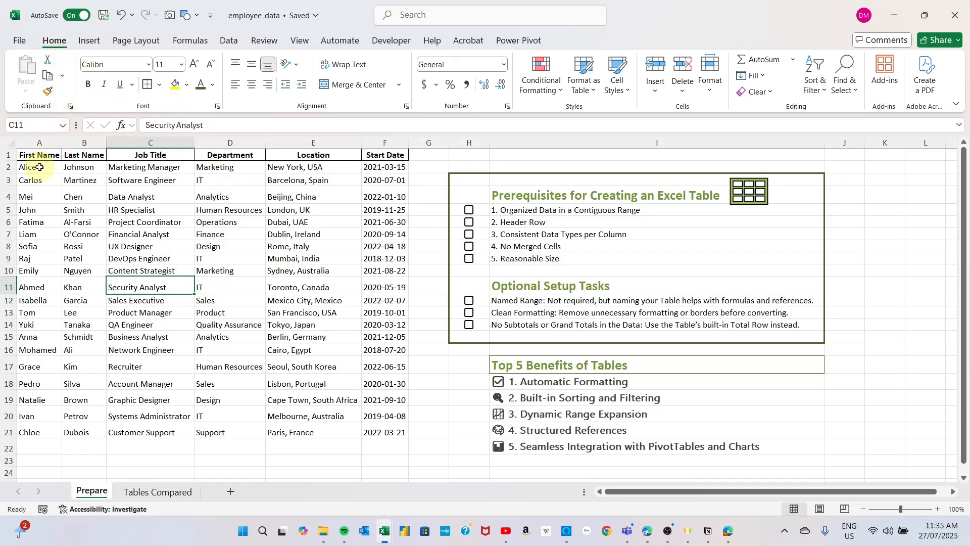
pyautogui.click(145, 246)
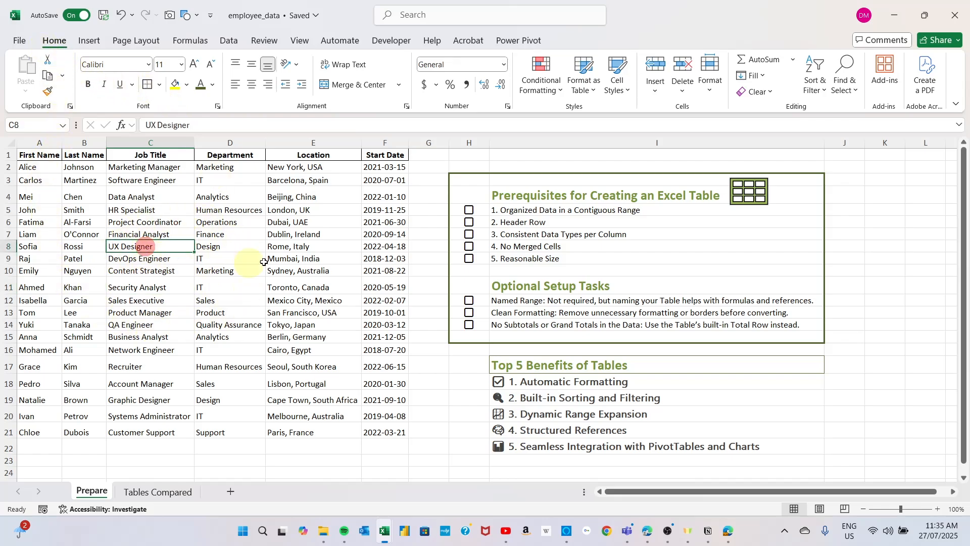
pyautogui.click(281, 248)
# Step: Format the employee data in A1:F21 as a table with headers, using the light teal style with a solid header row
pyautogui.click(143, 314)
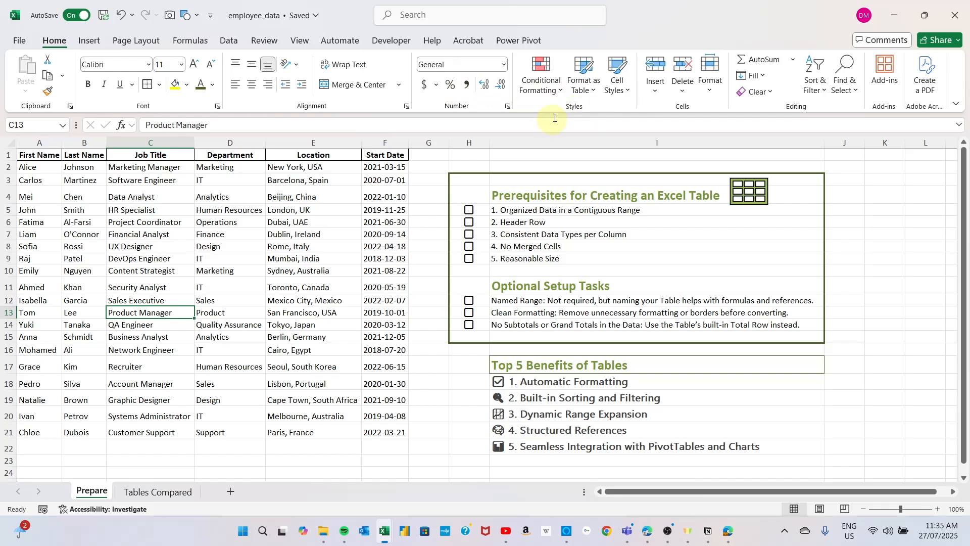
pyautogui.click(596, 96)
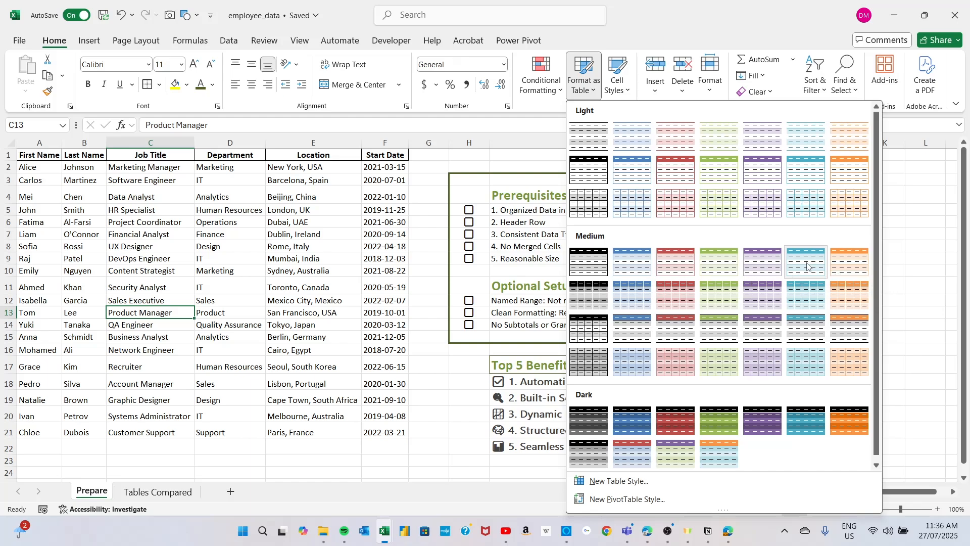
pyautogui.click(801, 174)
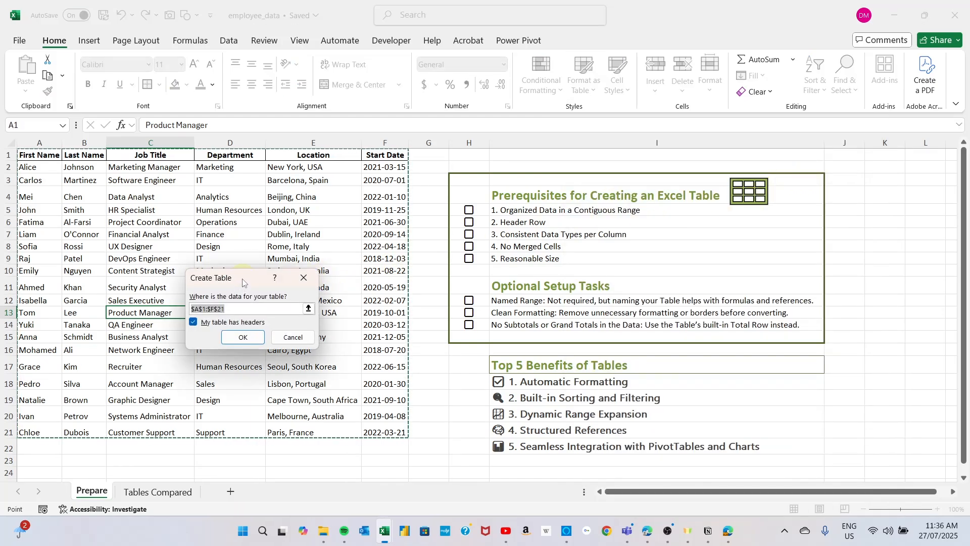
pyautogui.moveTo(241, 279); pyautogui.dragTo(276, 215)
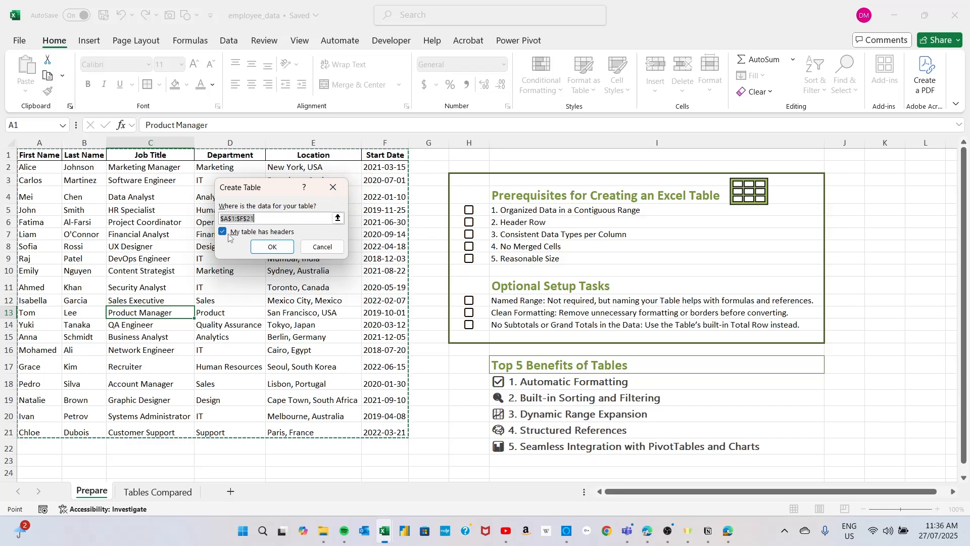
pyautogui.click(273, 247)
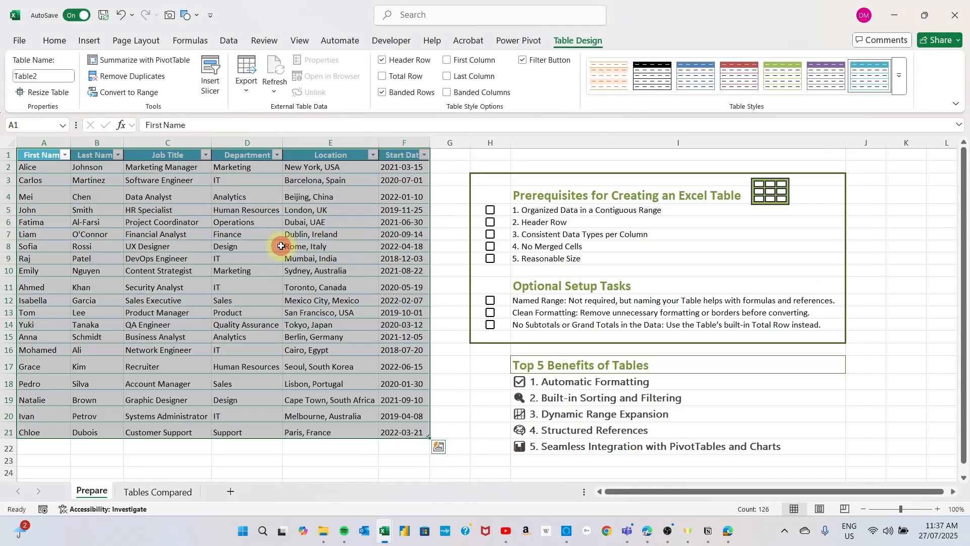
pyautogui.click(459, 379)
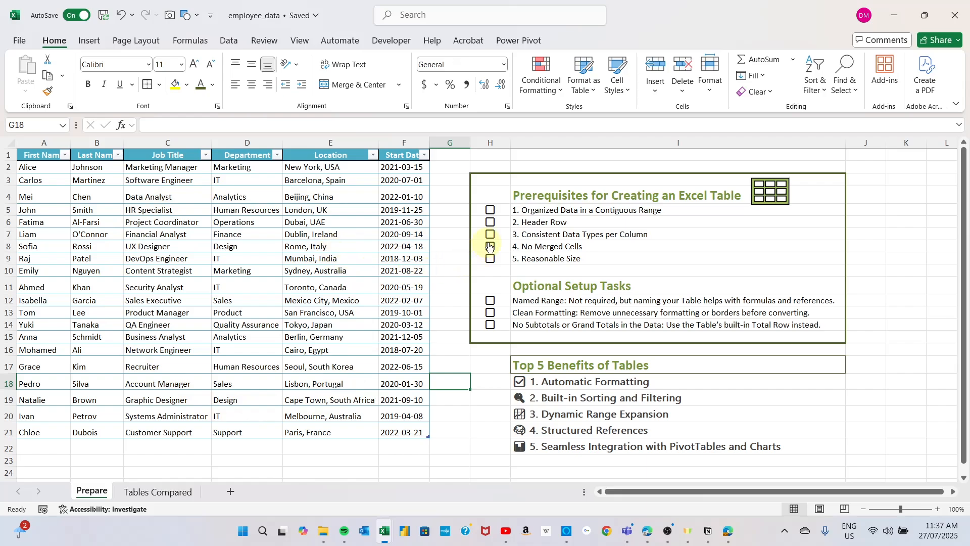
# Step: Mark all five prerequisites for creating an Excel table as done in the checklist, from Organized Data to Reasonable Size
pyautogui.click(493, 212)
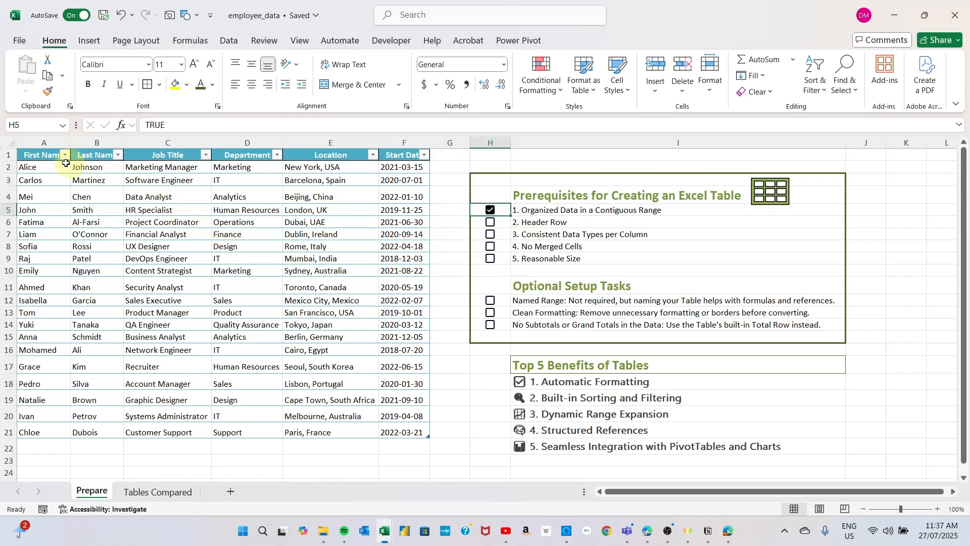
pyautogui.click(492, 224)
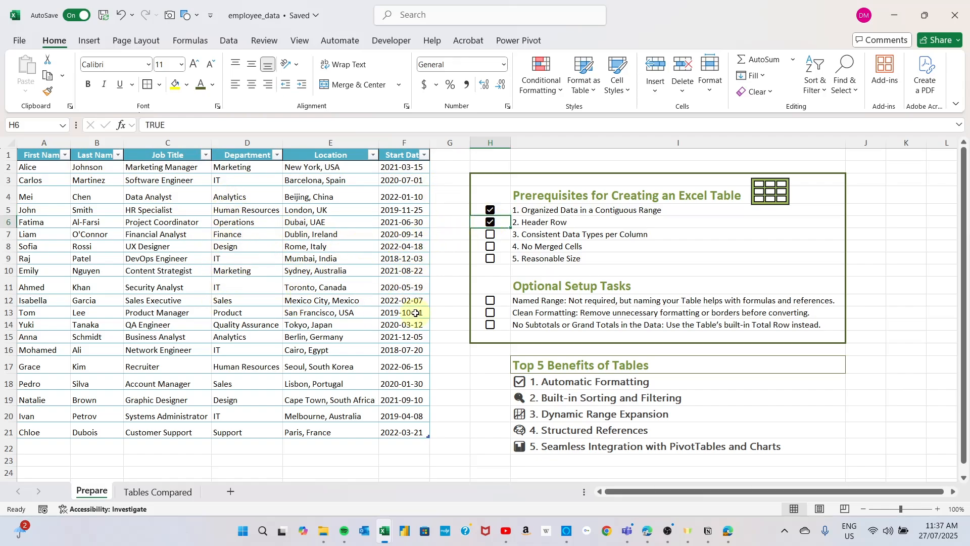
pyautogui.click(488, 234)
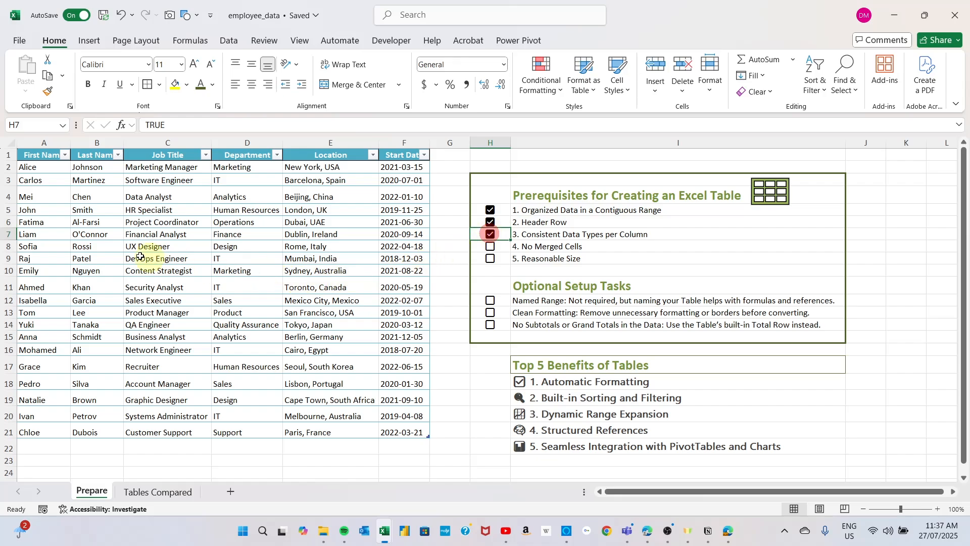
pyautogui.click(490, 248)
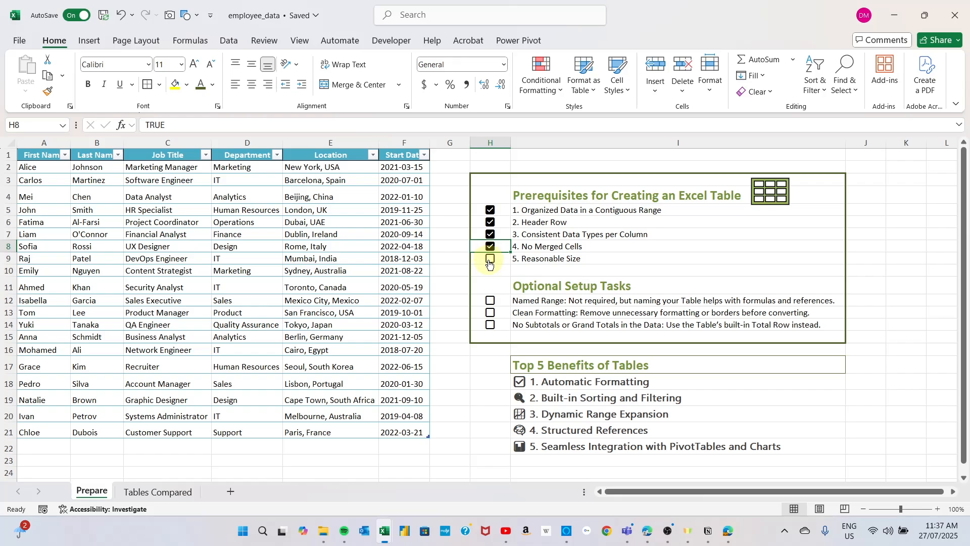
pyautogui.click(491, 260)
# Step: Browse the light, medium and dark table styles available for the employee table
pyautogui.click(157, 266)
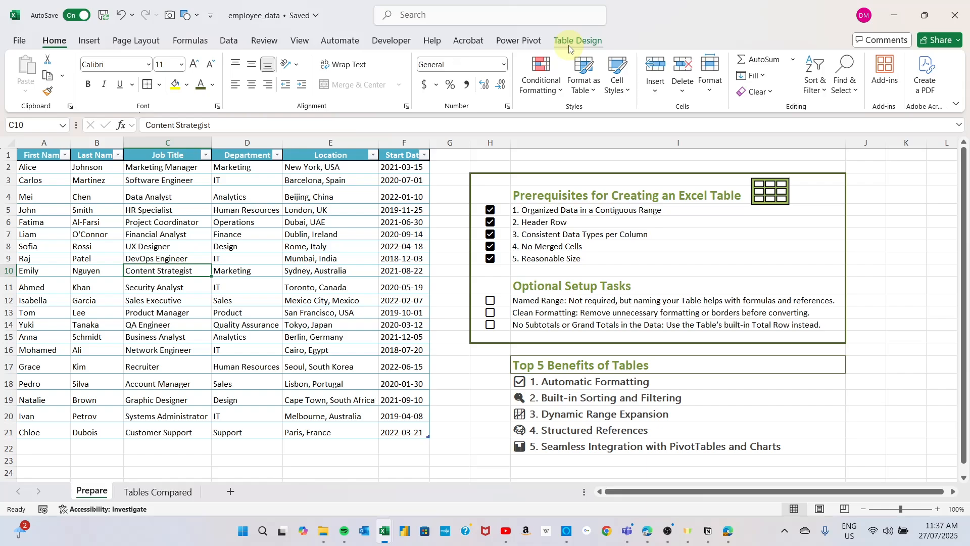
pyautogui.click(585, 42)
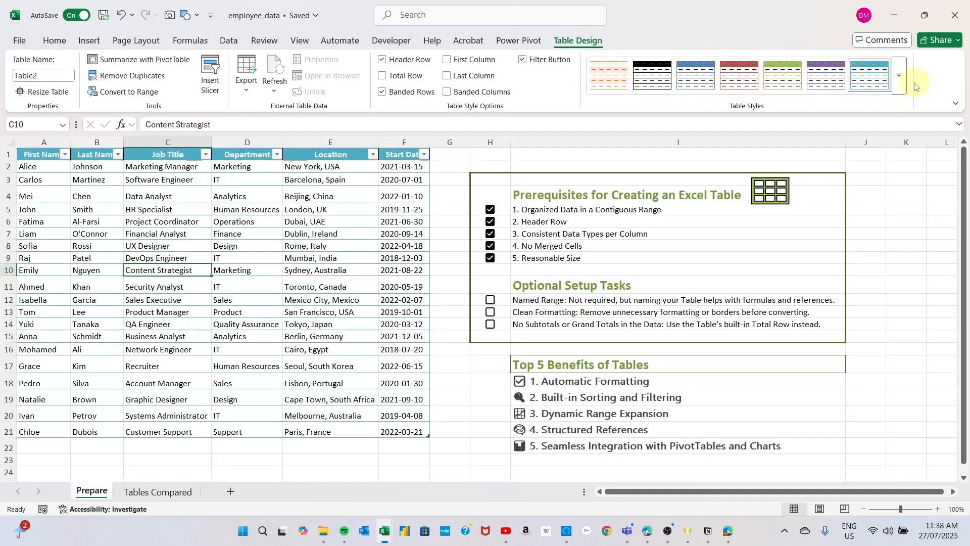
pyautogui.click(900, 78)
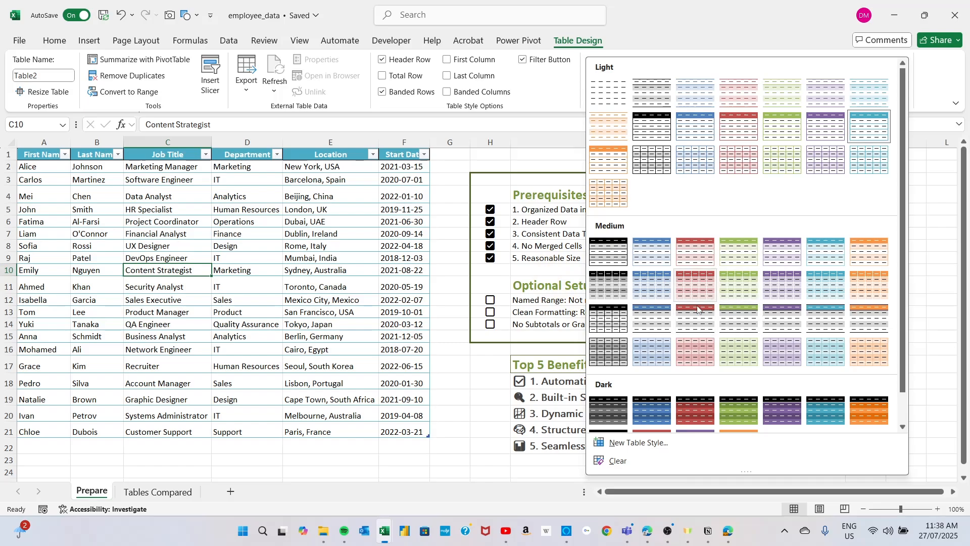
pyautogui.scroll(-1, 713, 329)
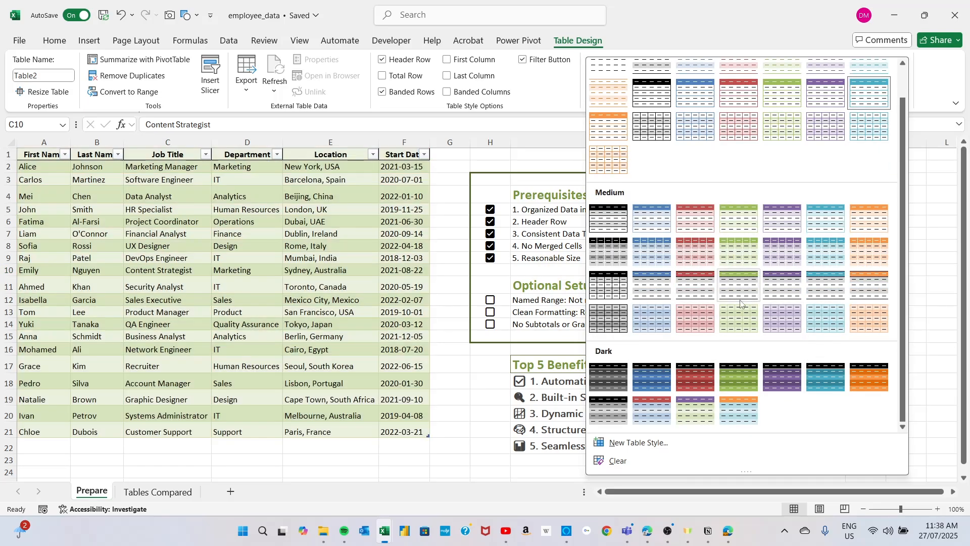
pyautogui.scroll(1, 661, 246)
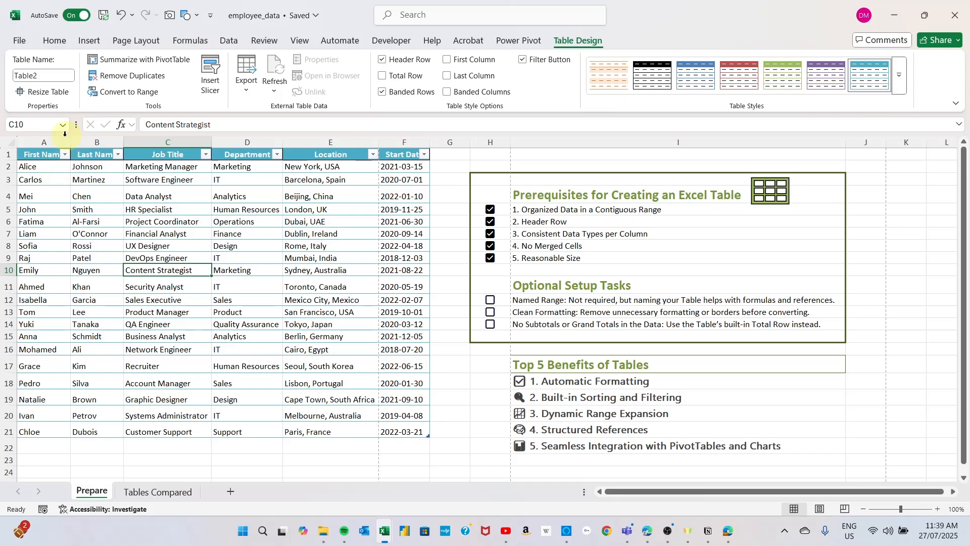
# Step: Widen the First Name column so its header is fully readable, and view its sorting and filtering options
pyautogui.moveTo(71, 141); pyautogui.dragTo(82, 142)
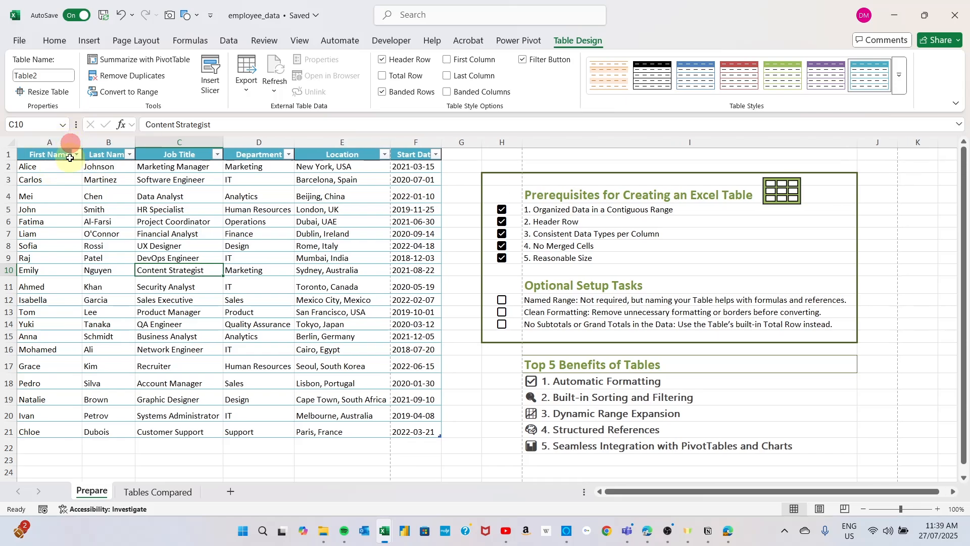
pyautogui.click(77, 154)
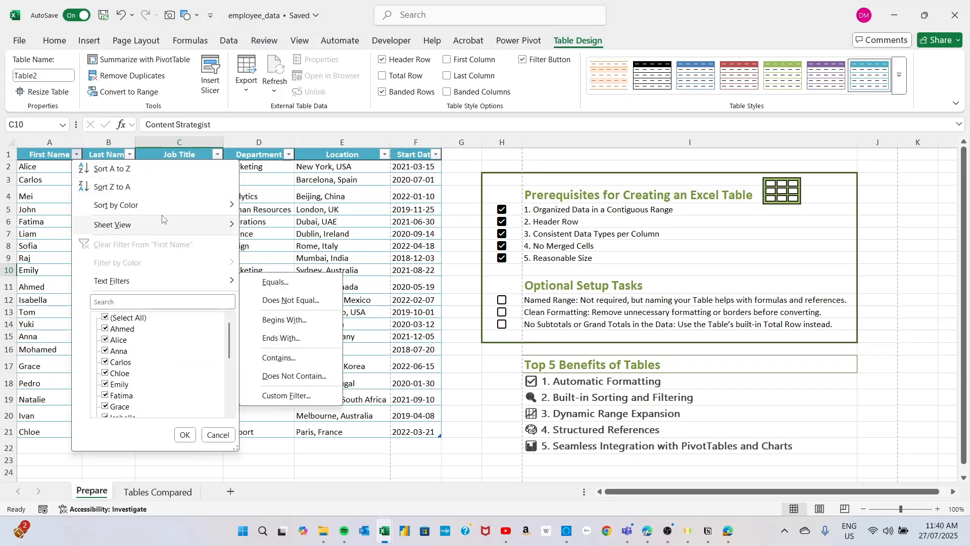
pyautogui.moveTo(148, 230)
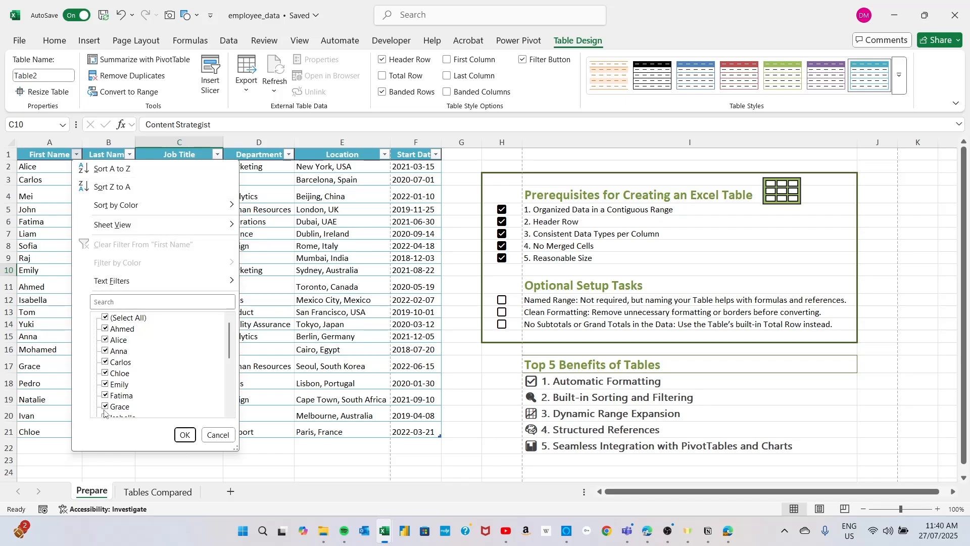
pyautogui.click(42, 177)
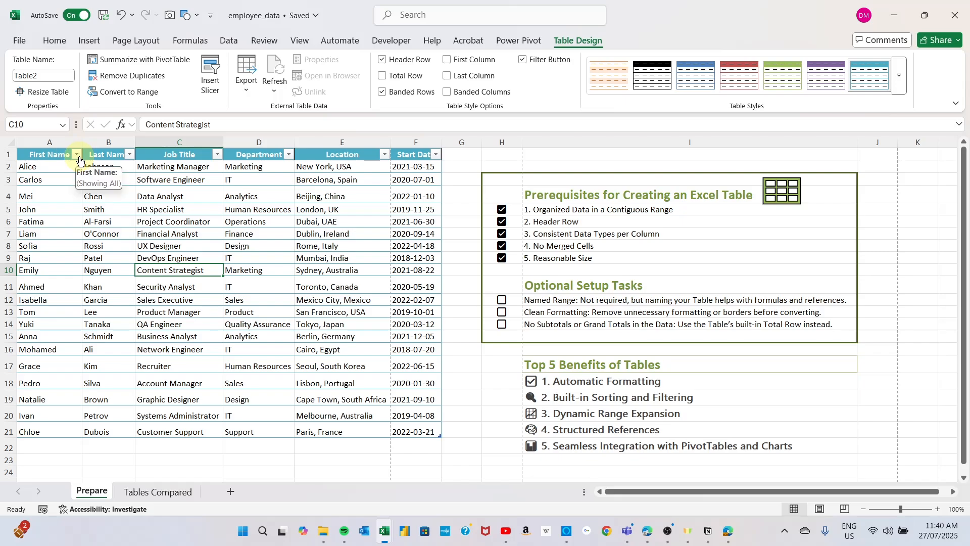
# Step: Hide the filter buttons in the employee table's header row and show them again
pyautogui.click(524, 62)
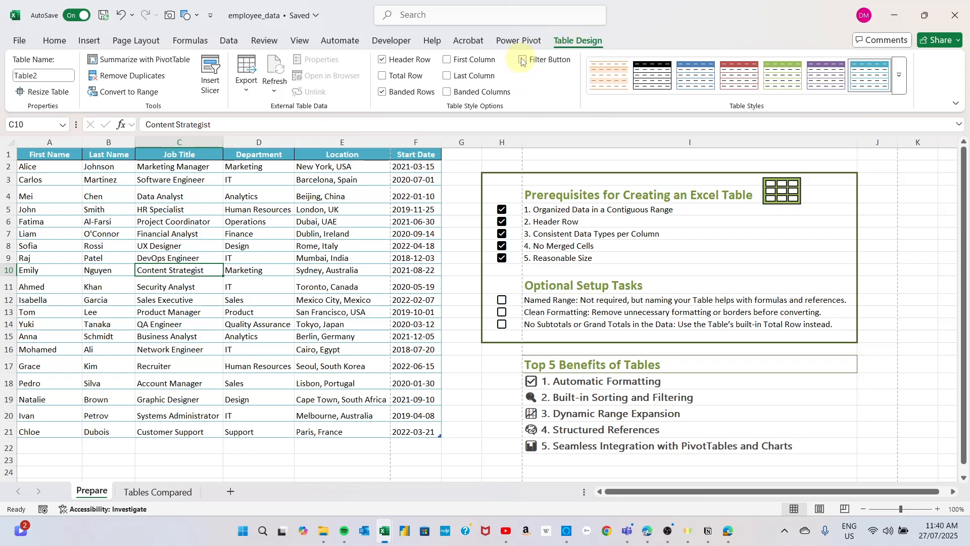
pyautogui.click(523, 60)
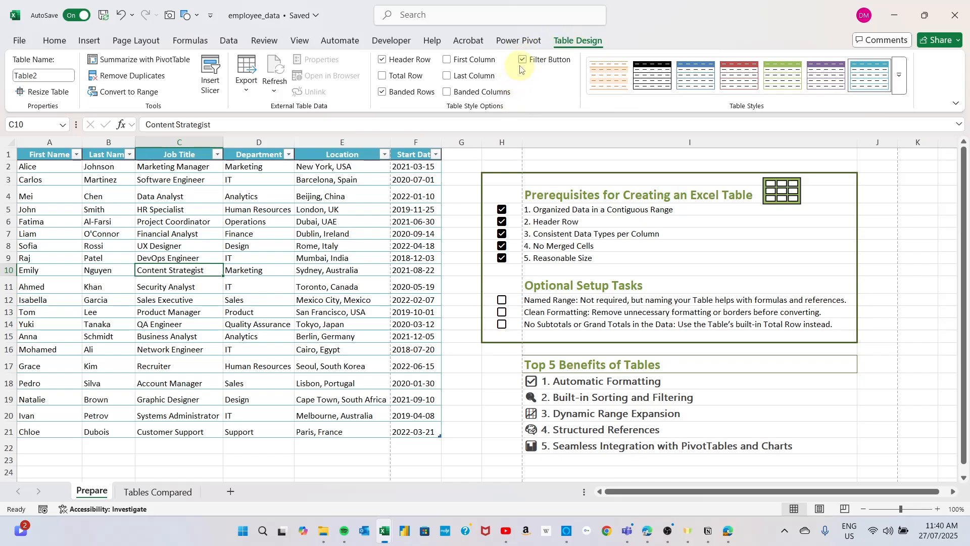
pyautogui.click(523, 60)
pyautogui.click(523, 61)
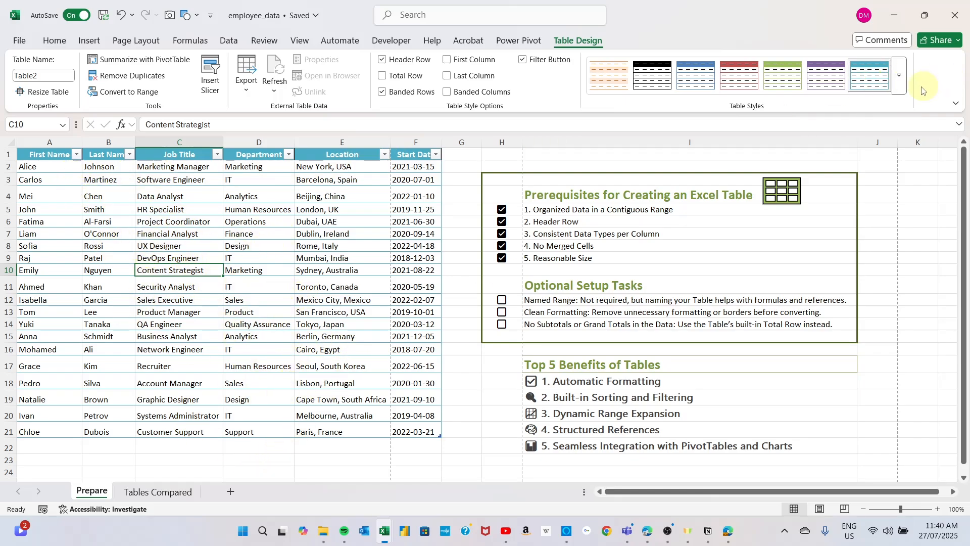
# Step: Apply the teal banded style from the first row of Medium styles to the employee table
pyautogui.click(906, 92)
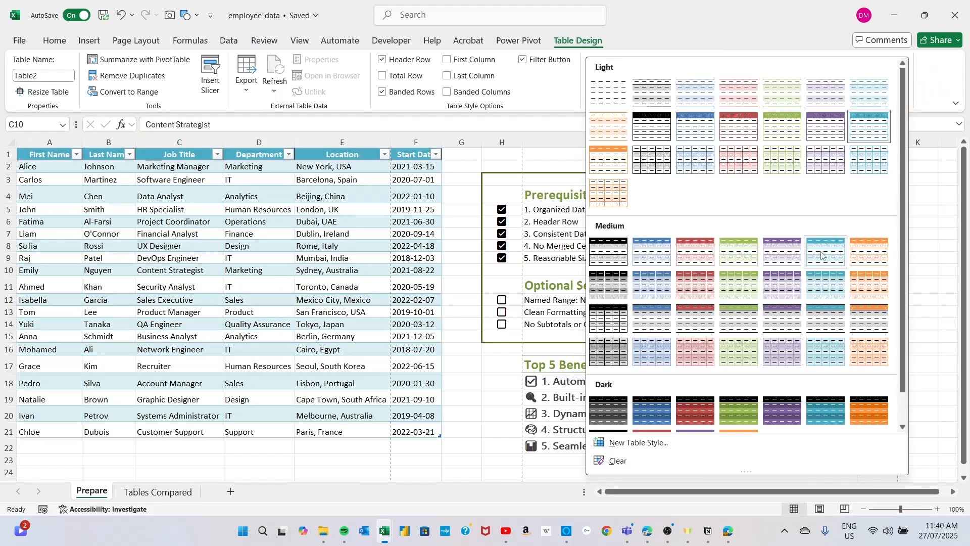
pyautogui.press('Escape')
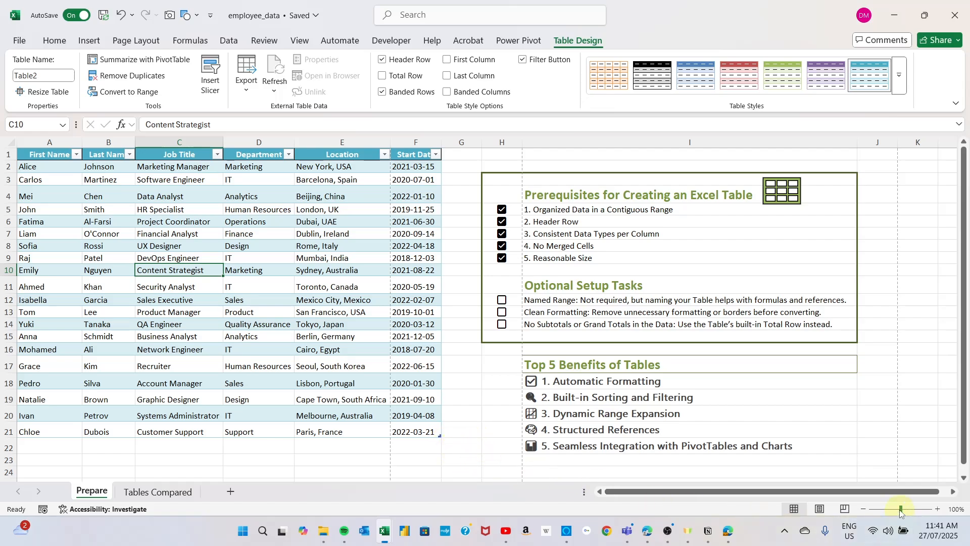
# Step: Examine the resize handle at the table's lower-right corner at 138% zoom, and return to 100%
pyautogui.moveTo(901, 508); pyautogui.dragTo(905, 508)
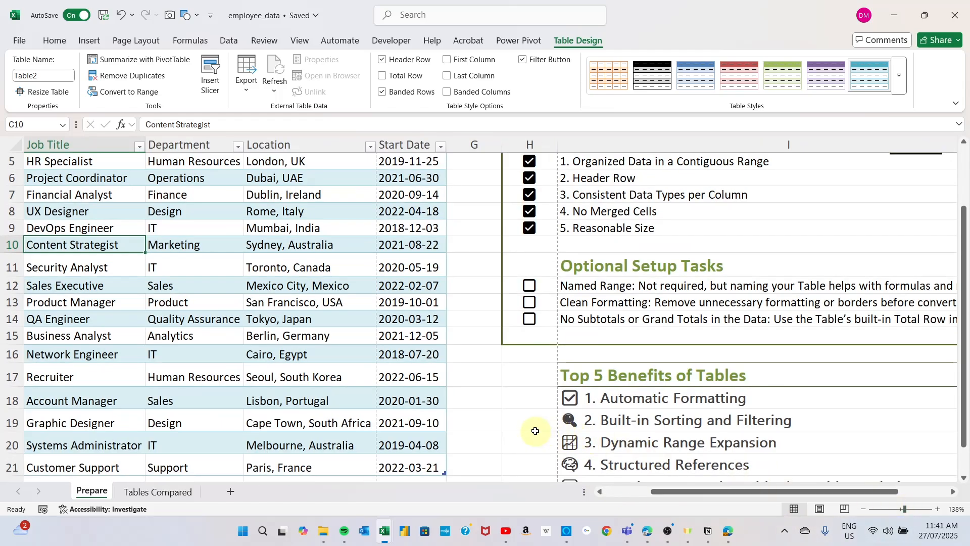
pyautogui.scroll(-2, 531, 428)
pyautogui.scroll(-1, 516, 425)
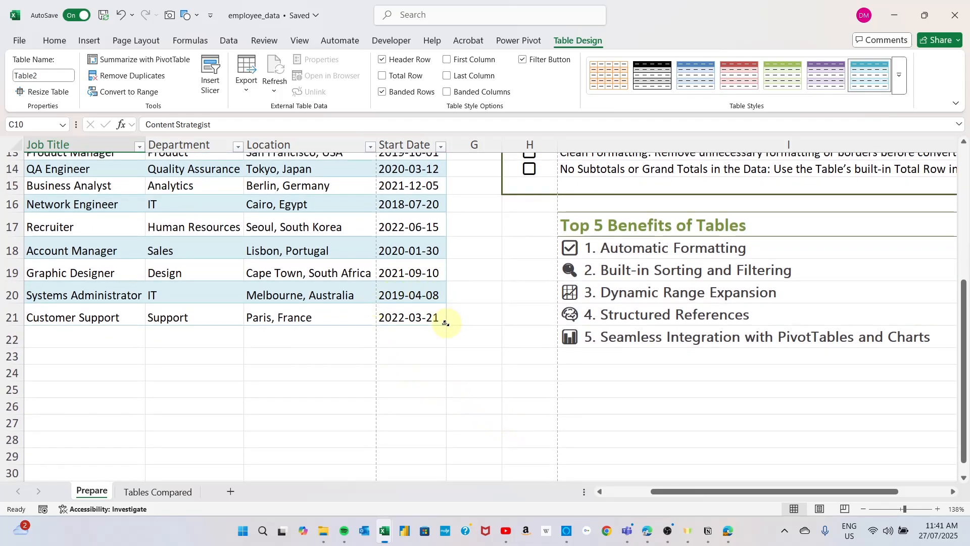
pyautogui.moveTo(443, 322)
pyautogui.mouseDown()
pyautogui.moveTo(435, 405)
pyautogui.moveTo(442, 333)
pyautogui.mouseUp()
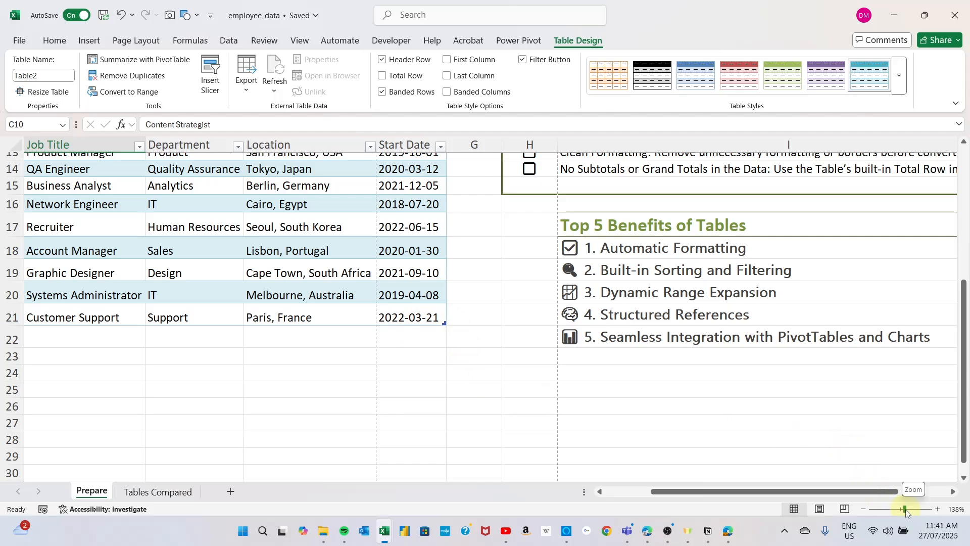
pyautogui.moveTo(905, 508); pyautogui.dragTo(902, 510)
# Step: Remove the employee table's colours and banding by applying the plain first Light style
pyautogui.click(218, 281)
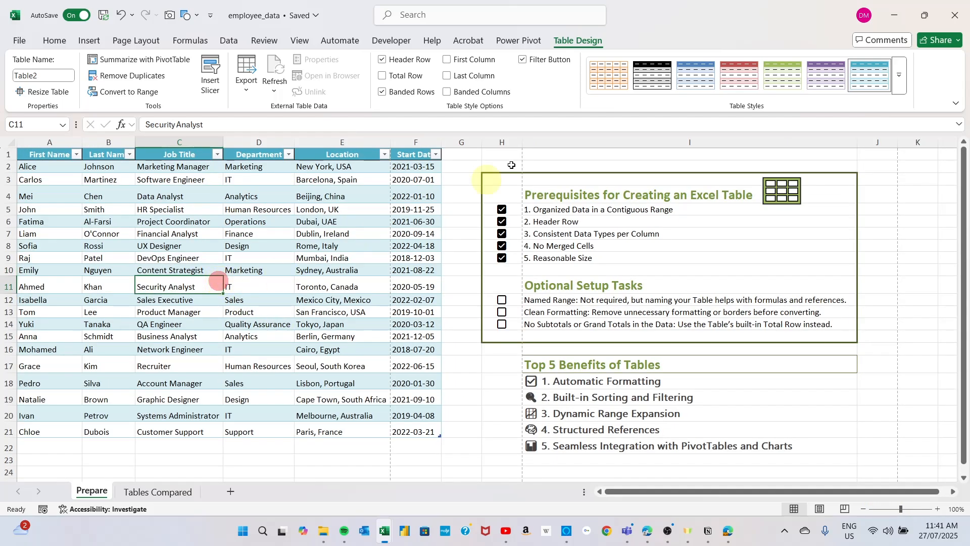
pyautogui.click(899, 75)
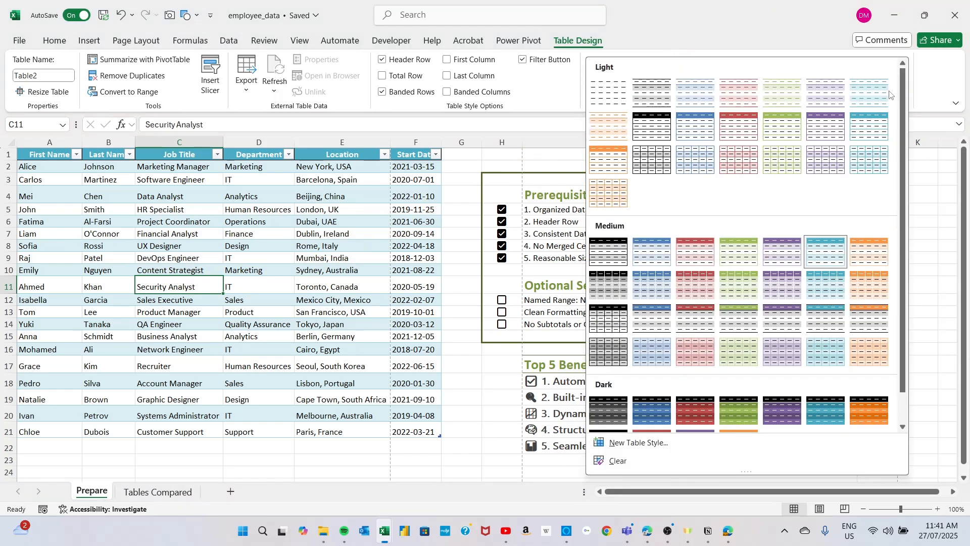
pyautogui.click(609, 92)
pyautogui.click(354, 316)
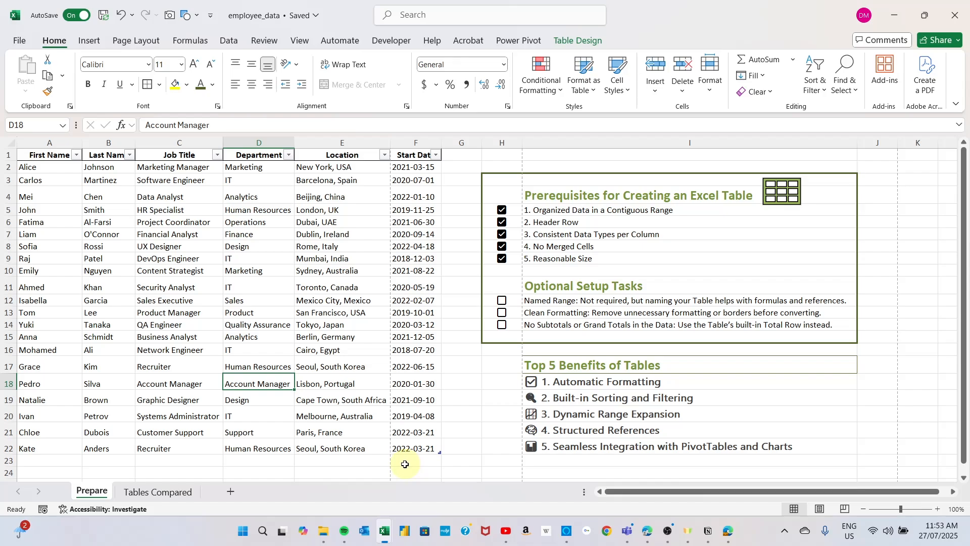
# Step: Copy the two new starter records from the Tables_New Starters workbook and paste them directly below the employee table, starting at A23
pyautogui.click(552, 415)
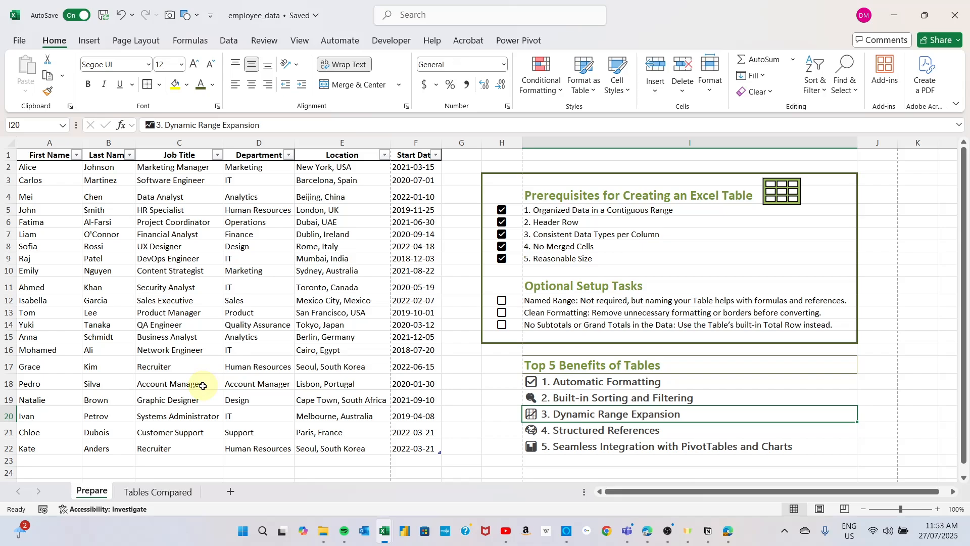
pyautogui.click(38, 460)
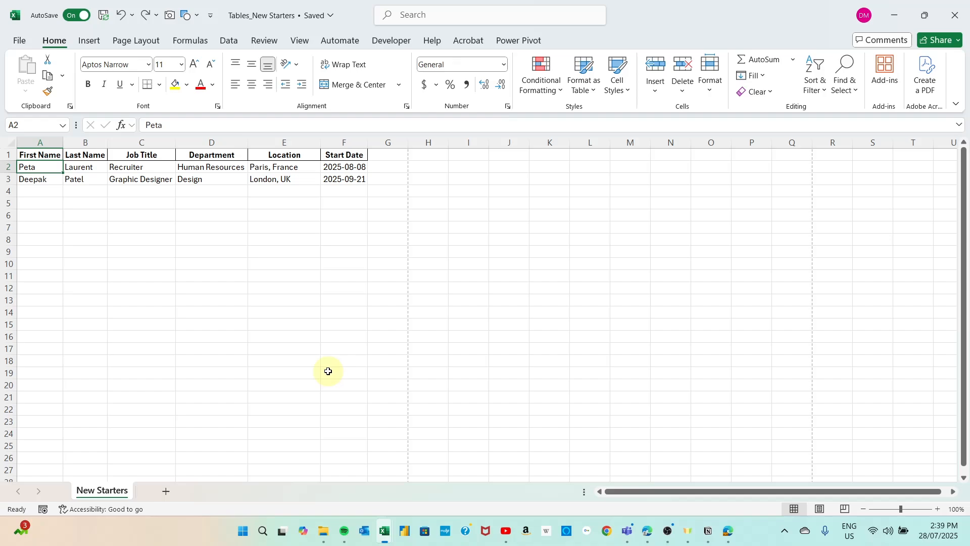
pyautogui.click(42, 167)
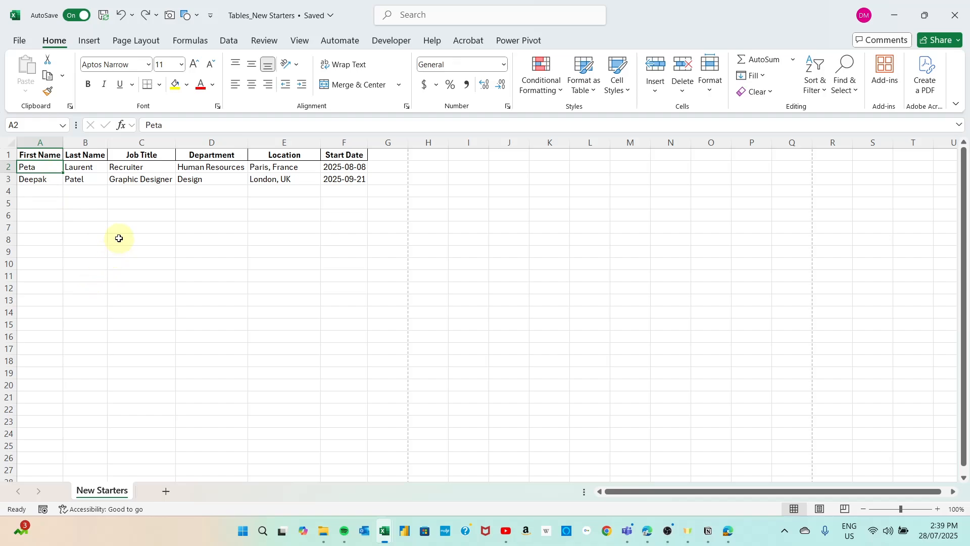
pyautogui.moveTo(29, 167); pyautogui.dragTo(350, 174)
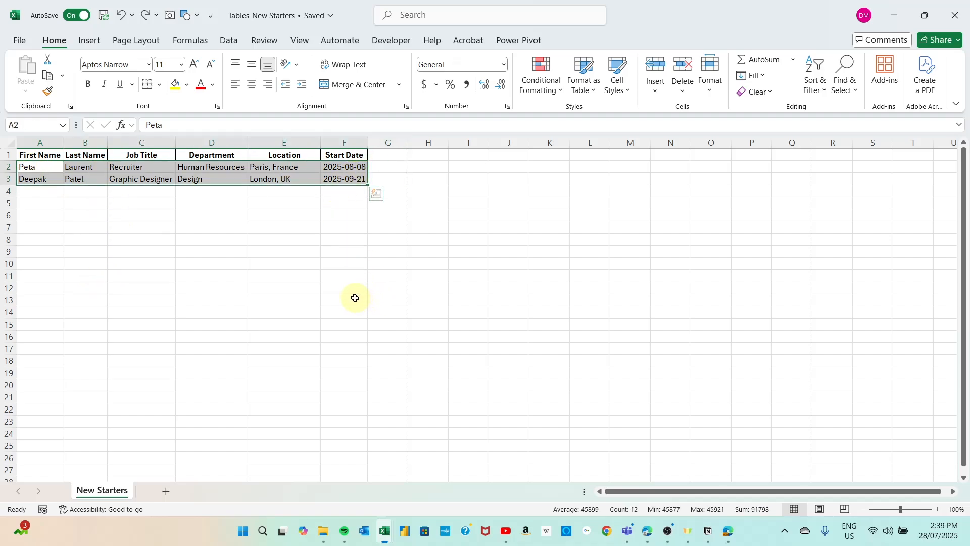
pyautogui.hotkey('ctrl', 'c')
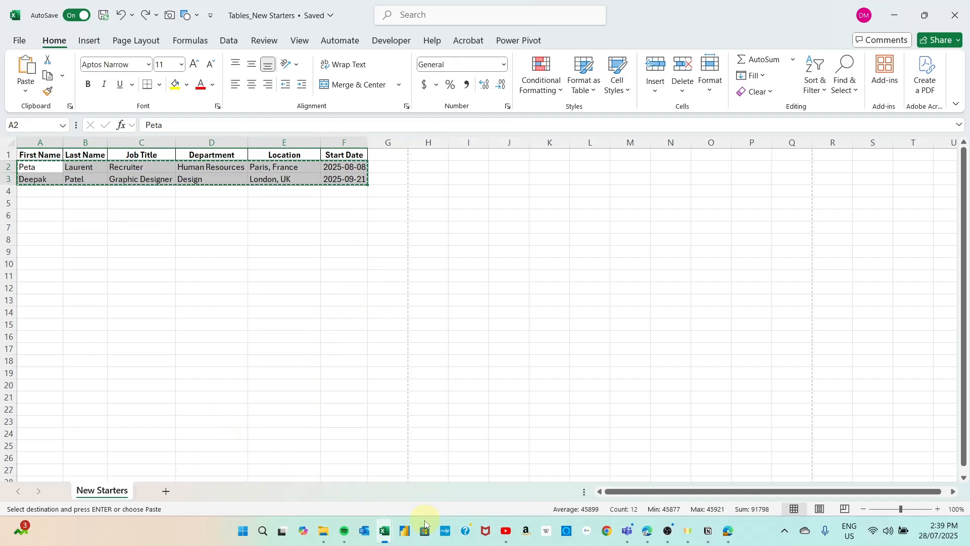
pyautogui.moveTo(391, 539)
pyautogui.click(317, 462)
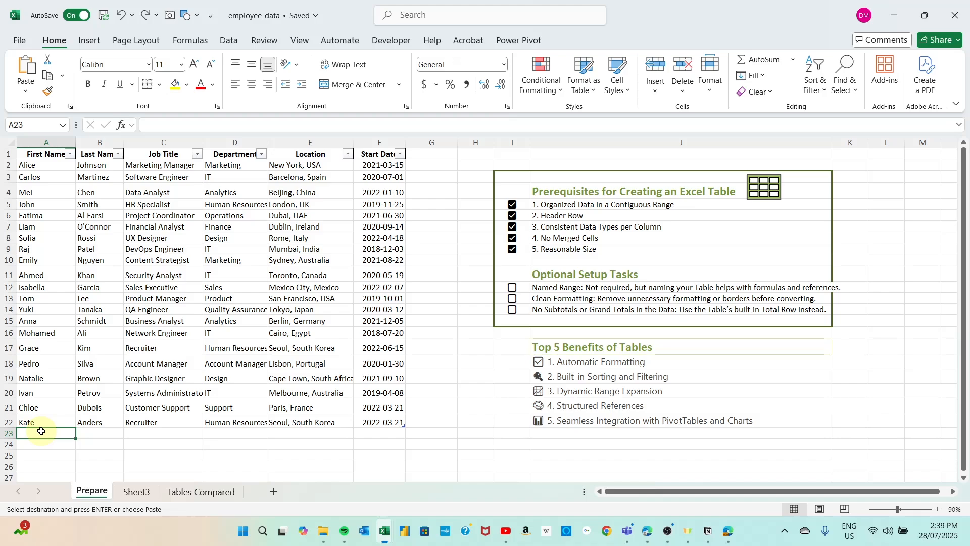
pyautogui.hotkey('ctrl', 'v')
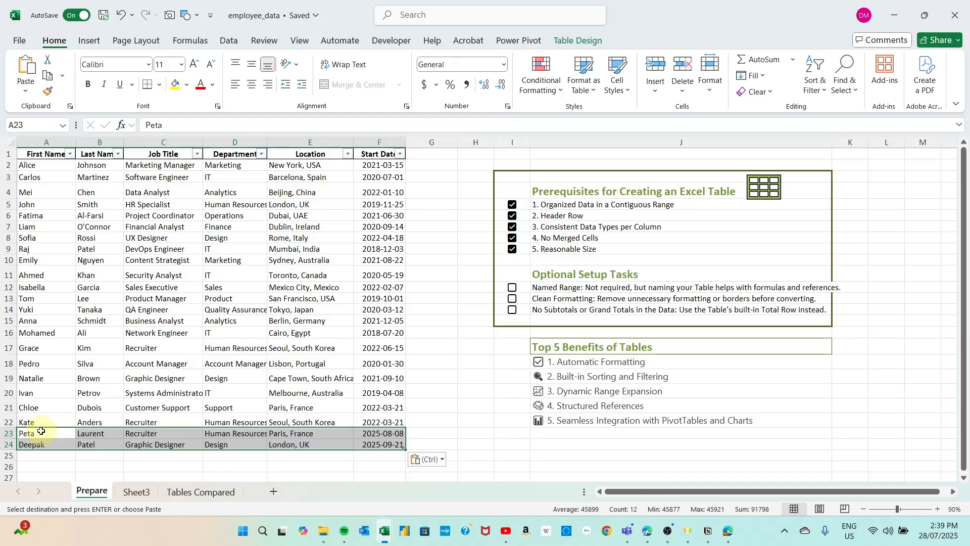
pyautogui.click(353, 387)
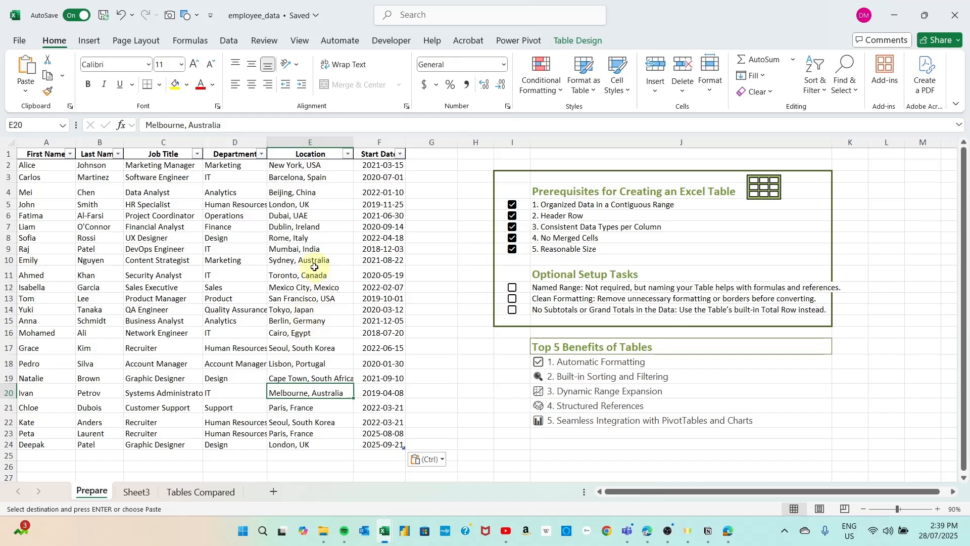
# Step: Insert a column before Start Date in the employee table and name its header Calculation
pyautogui.rightClick(384, 142)
pyautogui.click(414, 260)
pyautogui.click(392, 216)
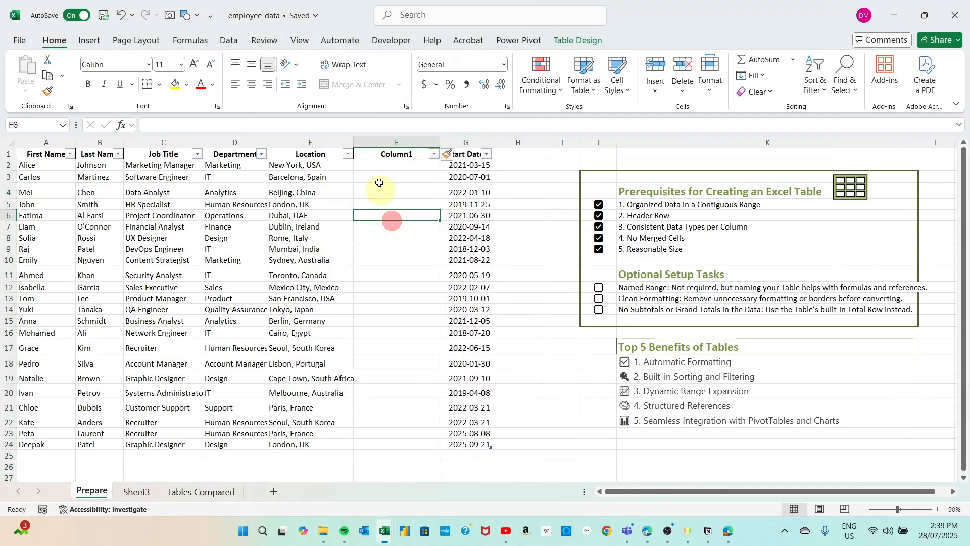
pyautogui.click(397, 154)
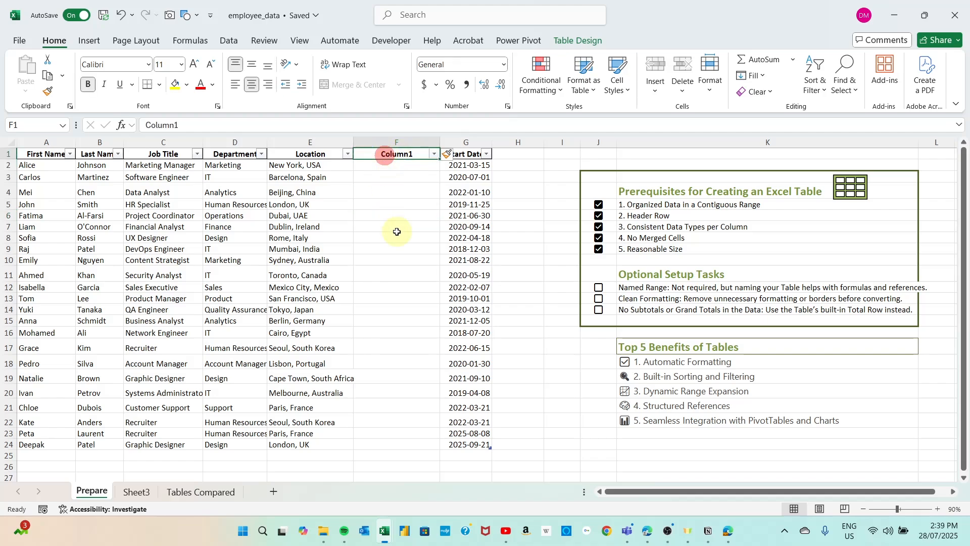
pyautogui.write('Cal')
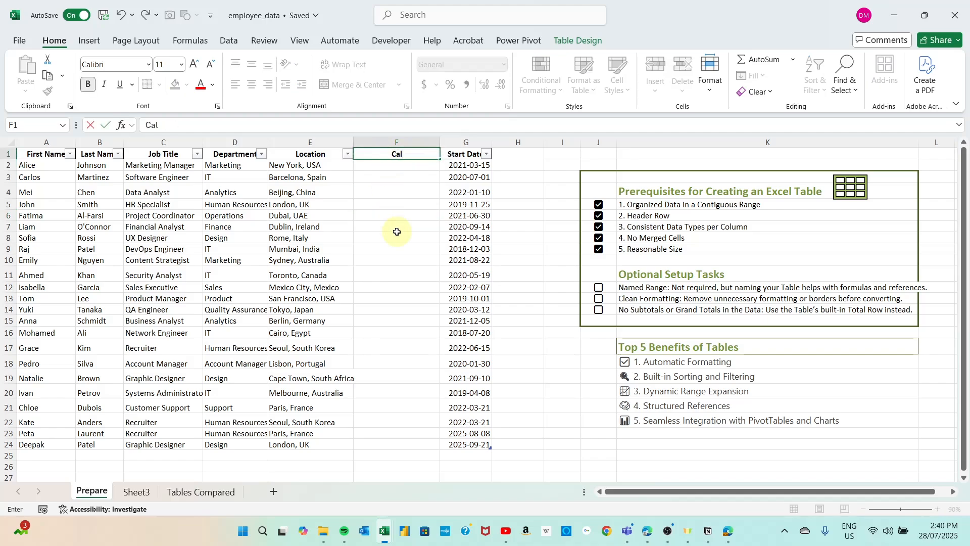
pyautogui.write('culation')
pyautogui.press('Return')
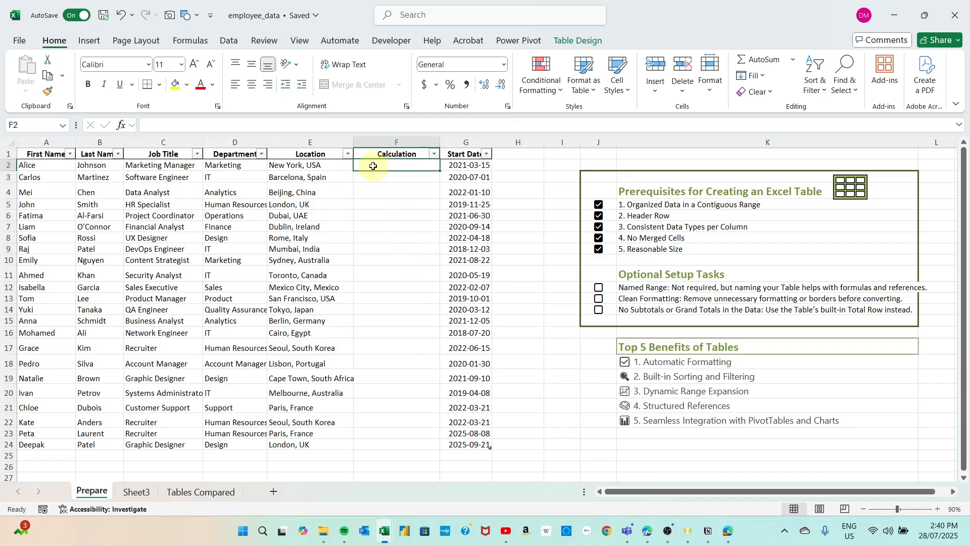
# Step: Enter a COUNTA formula in F2 of the Calculation column that references the same row's Job Title
pyautogui.write('=count')
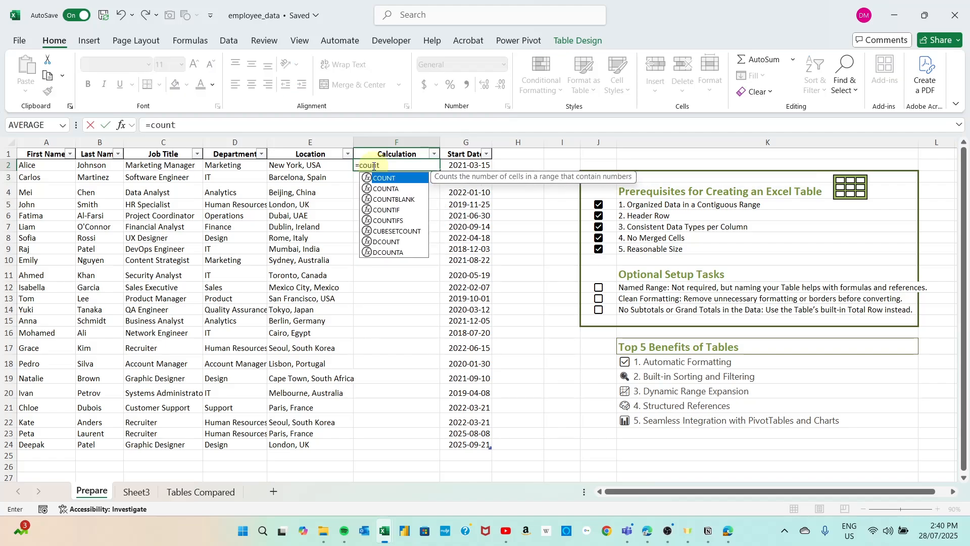
pyautogui.write('A(')
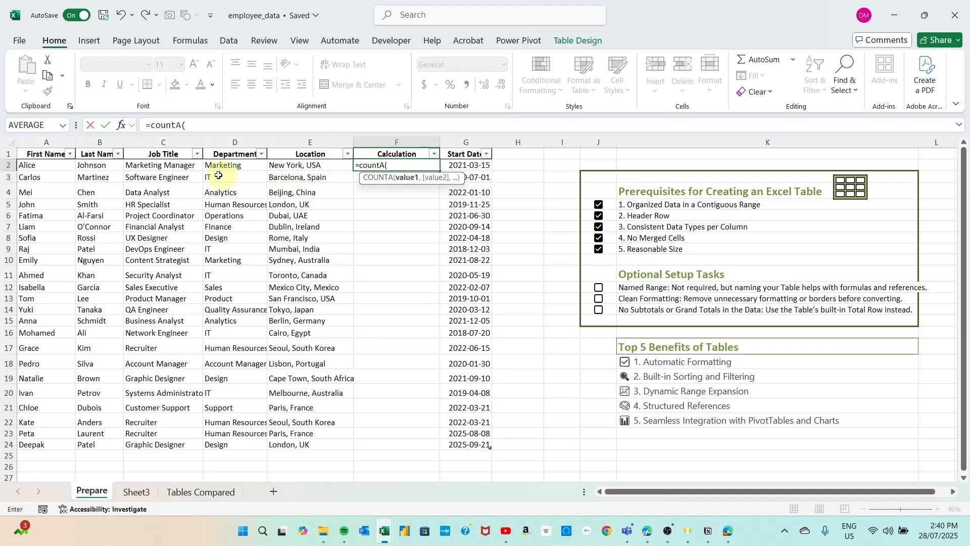
pyautogui.click(160, 166)
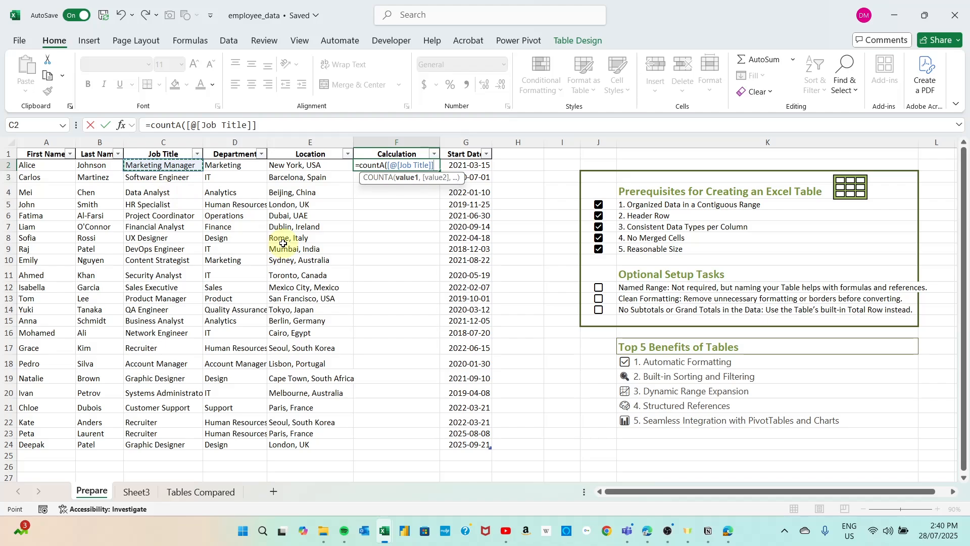
pyautogui.press('Return')
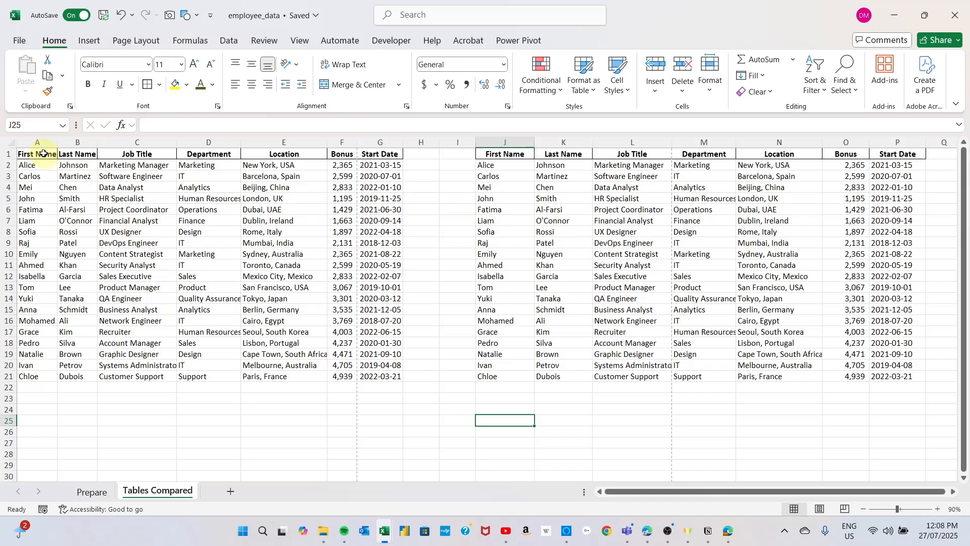
# Step: Convert the employee range A1:G21 on the Tables Compared sheet into a table with headers
pyautogui.moveTo(43, 153); pyautogui.dragTo(354, 309)
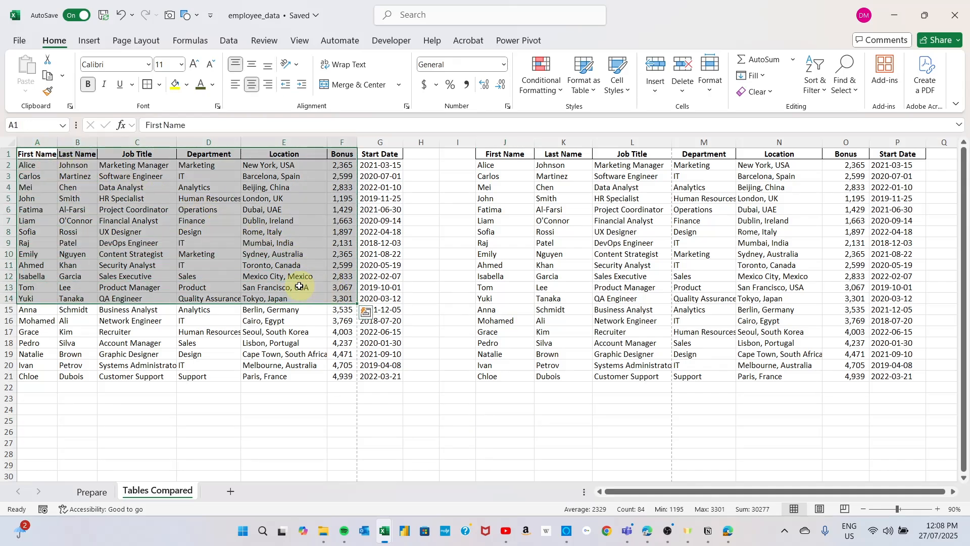
pyautogui.click(263, 286)
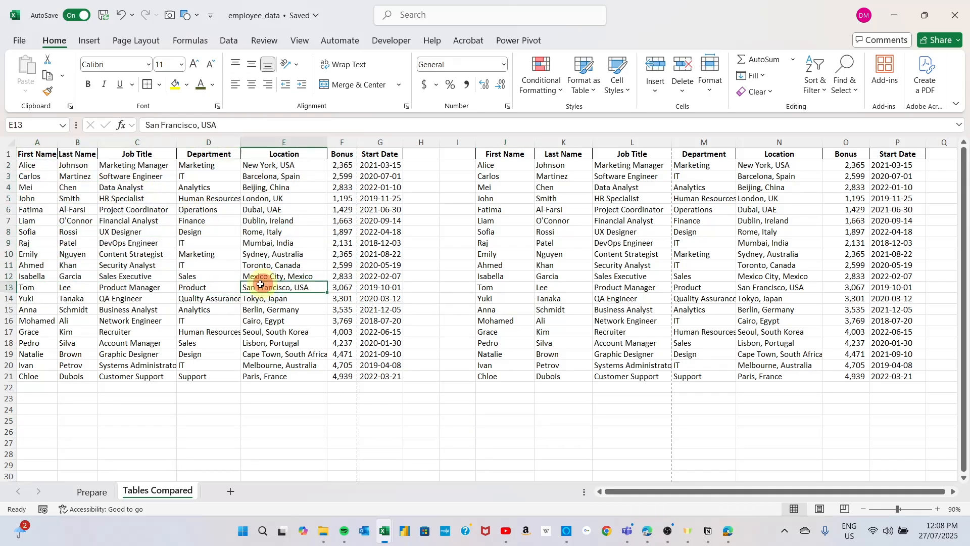
pyautogui.click(139, 243)
pyautogui.moveTo(35, 156); pyautogui.dragTo(376, 377)
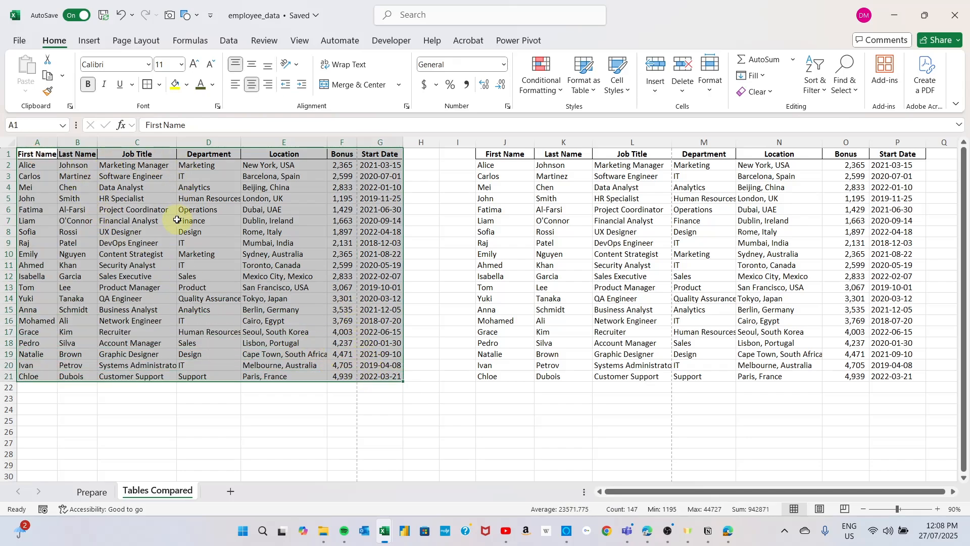
pyautogui.click(190, 258)
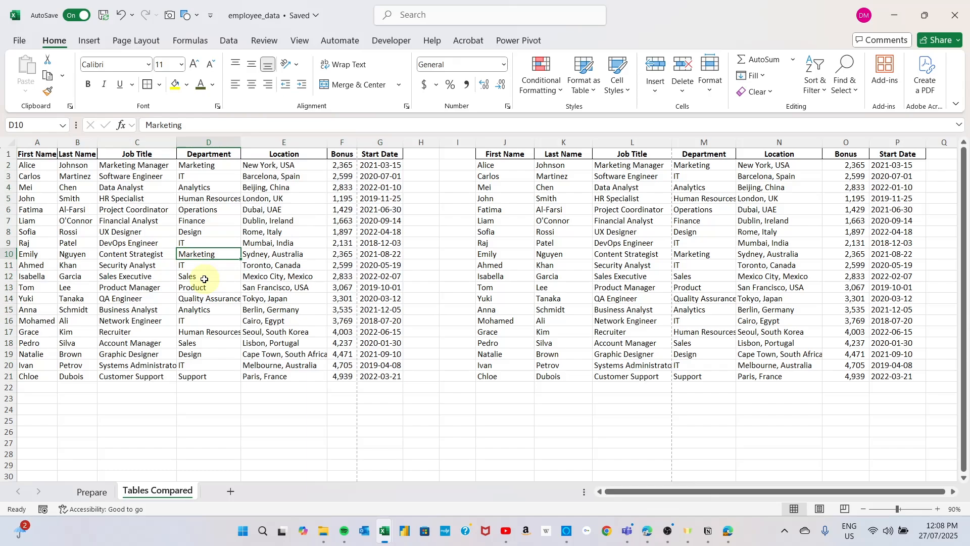
pyautogui.hotkey('ctrl', 't')
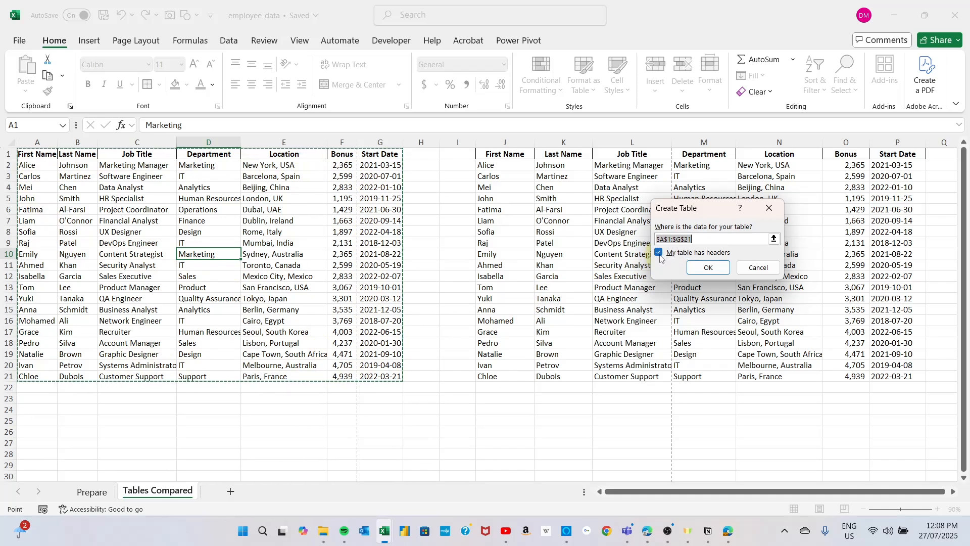
pyautogui.click(707, 268)
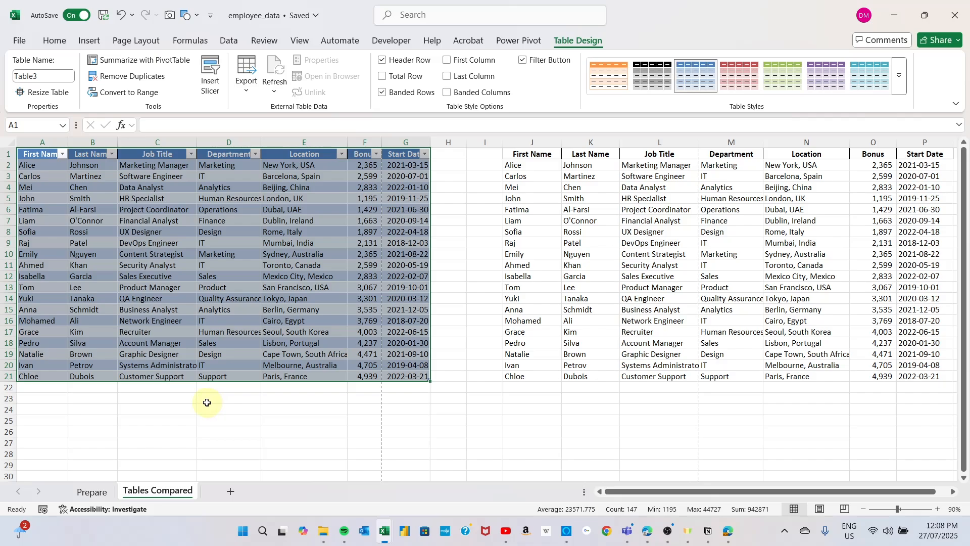
pyautogui.moveTo(200, 421); pyautogui.dragTo(195, 419)
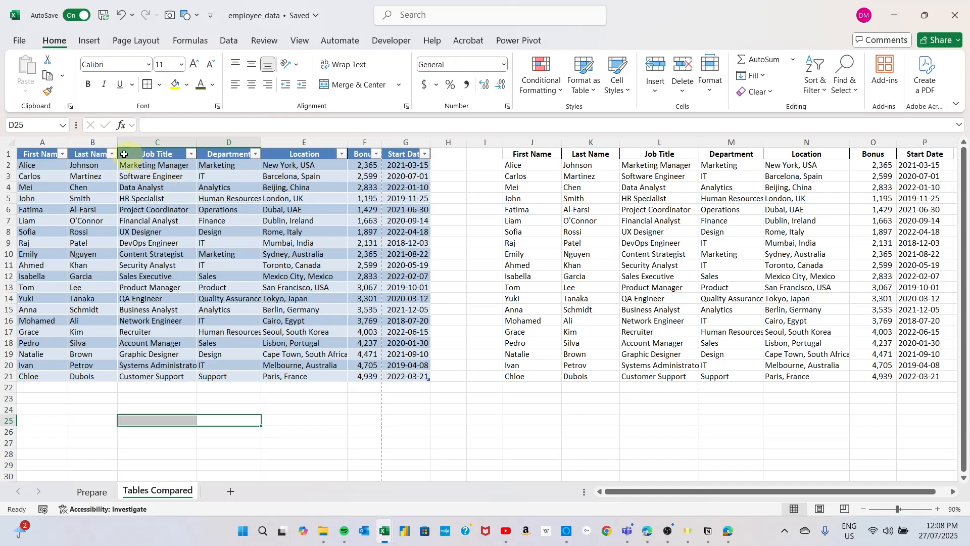
# Step: View the sort and filter options of the new table's First Name column and close them without filtering
pyautogui.click(53, 167)
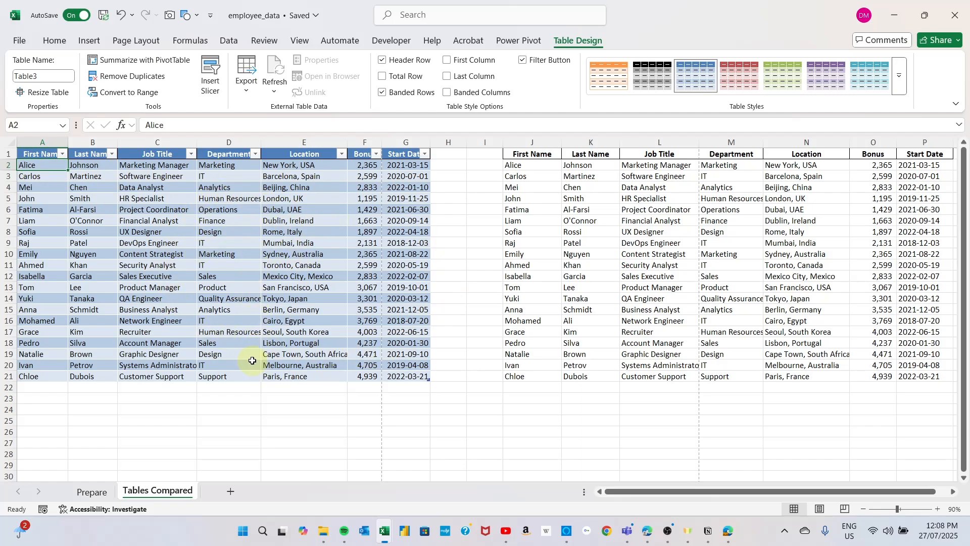
pyautogui.click(62, 154)
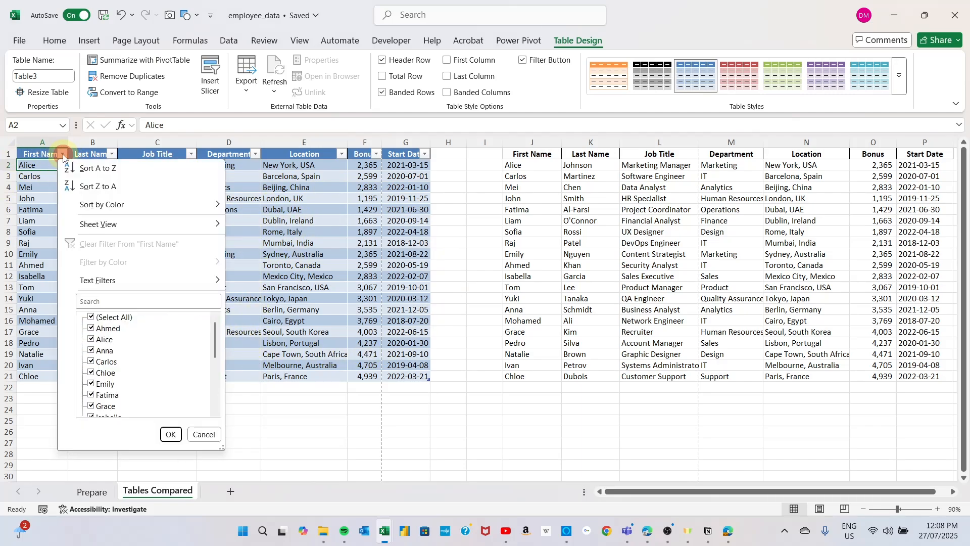
pyautogui.click(284, 189)
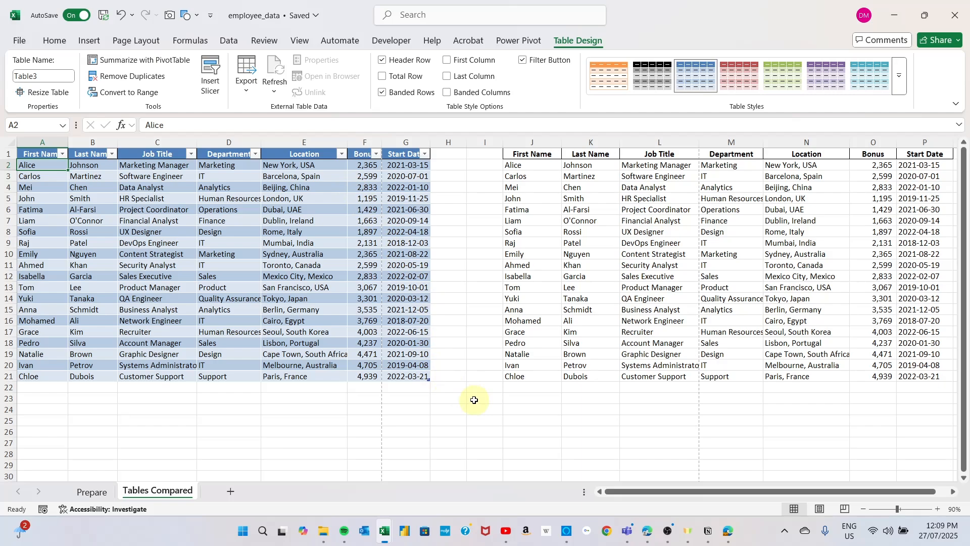
pyautogui.click(494, 451)
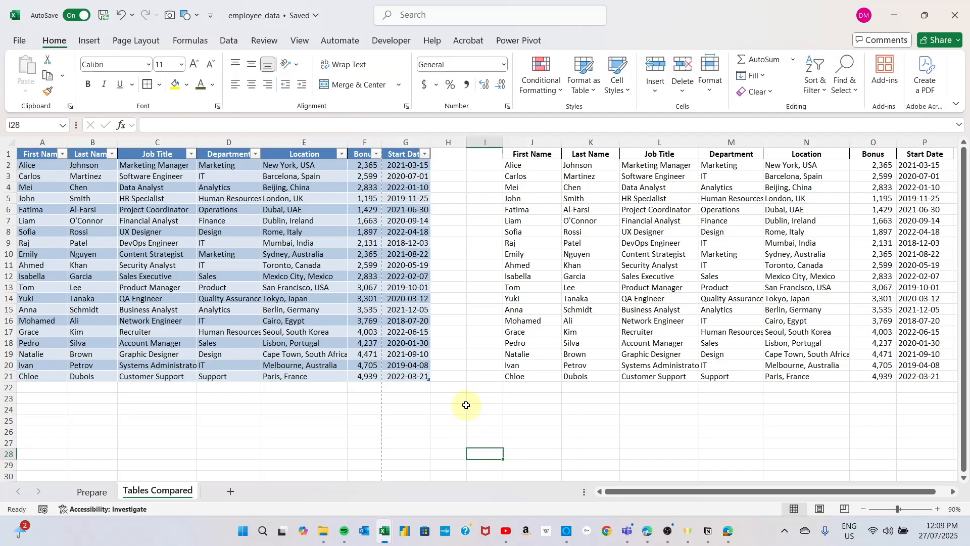
# Step: Rename the table as tbl_Emp_Bonus and autofit the width of its Start Date column
pyautogui.click(256, 234)
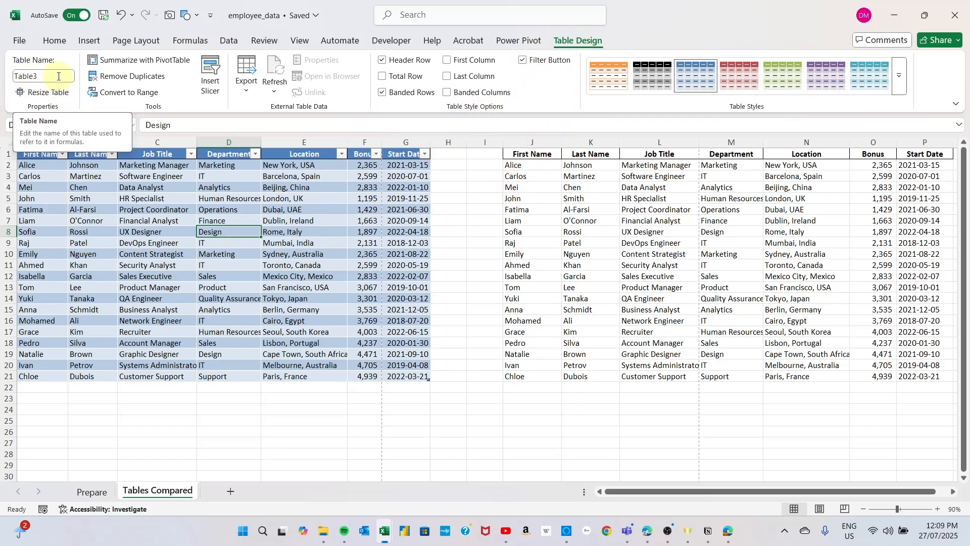
pyautogui.click(29, 75)
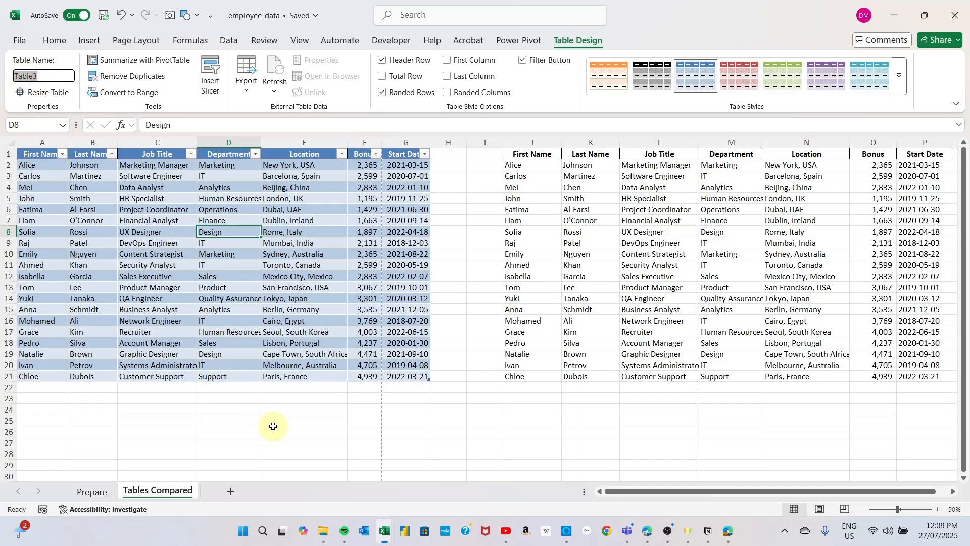
pyautogui.write('tbl_Emp_Bonus')
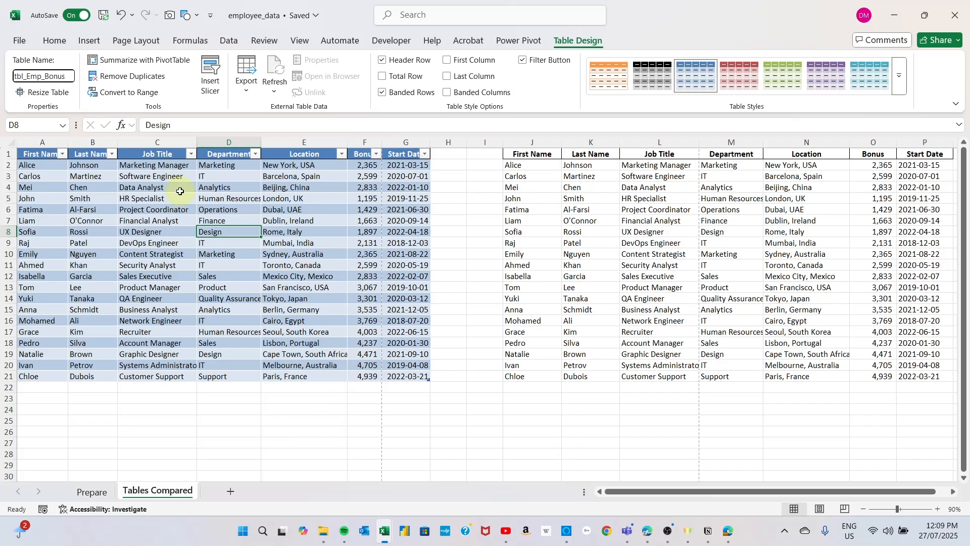
pyautogui.press('Return')
pyautogui.click(300, 230)
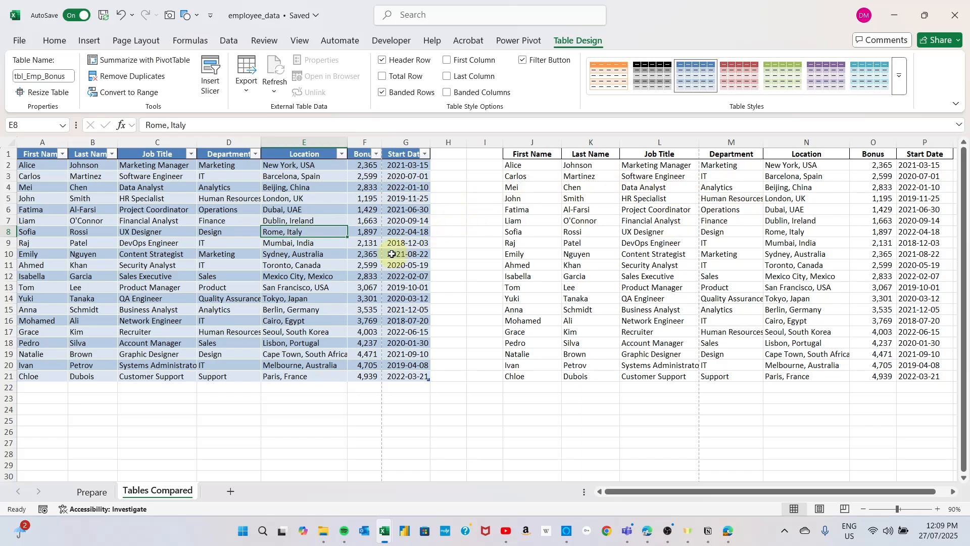
pyautogui.doubleClick(431, 142)
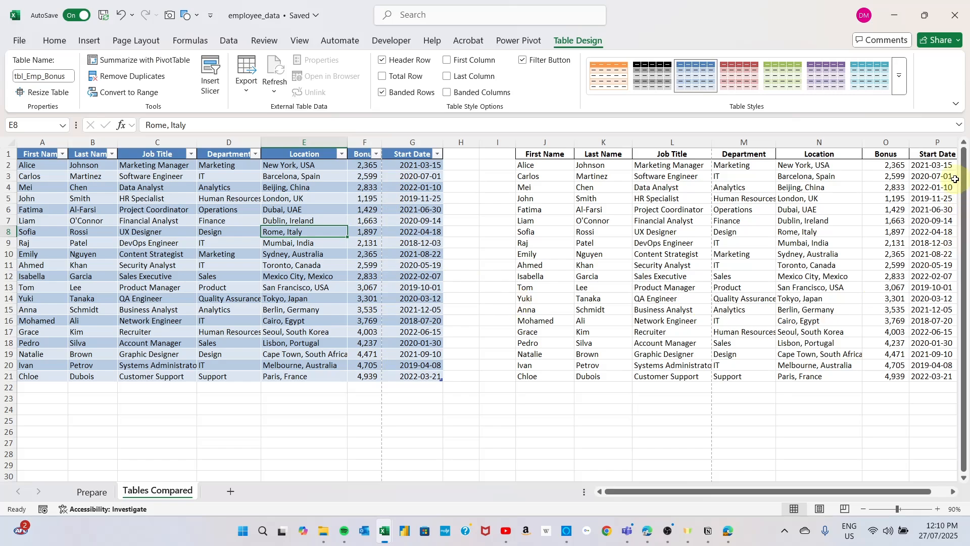
# Step: Enter a SUM formula in O24 that totals the plain range's Bonus values in O2:O21
pyautogui.moveTo(891, 166); pyautogui.dragTo(890, 378)
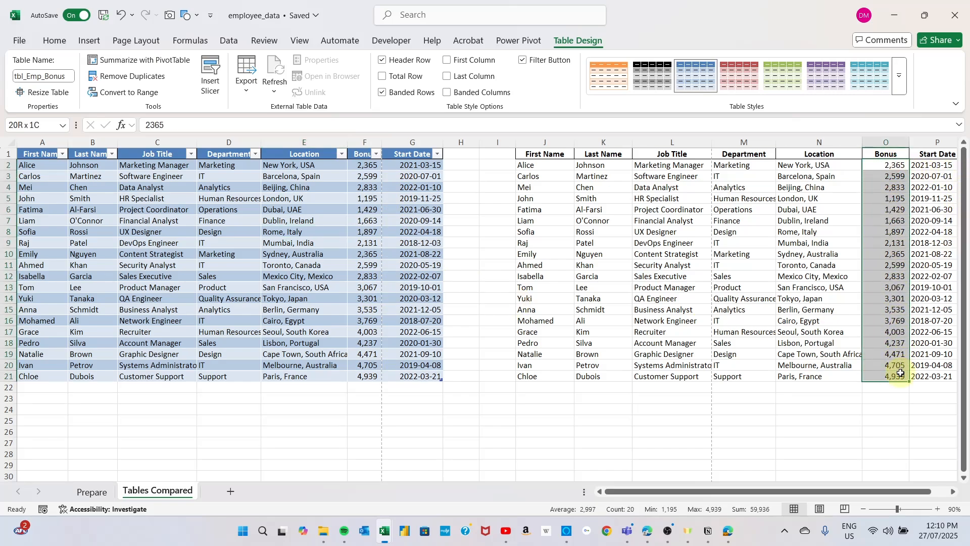
pyautogui.click(882, 411)
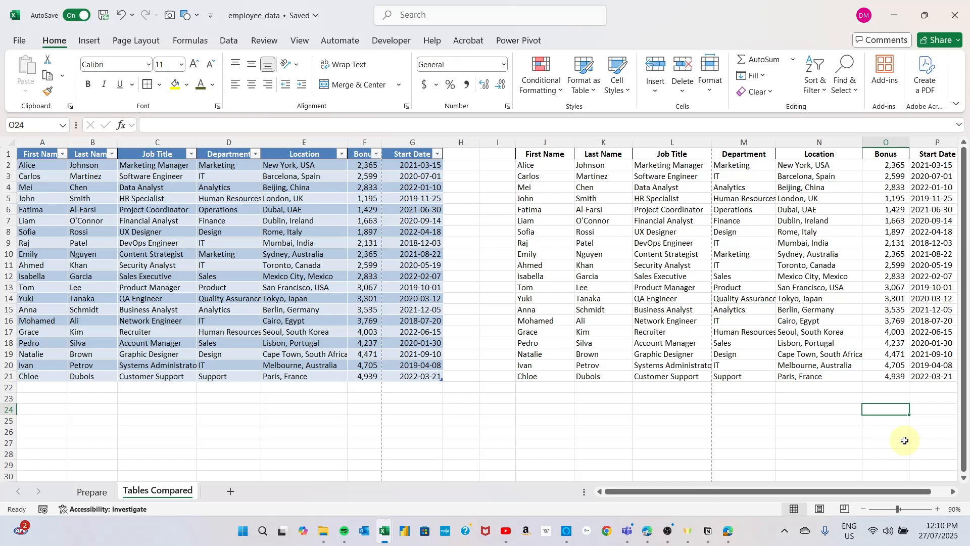
pyautogui.write('=su')
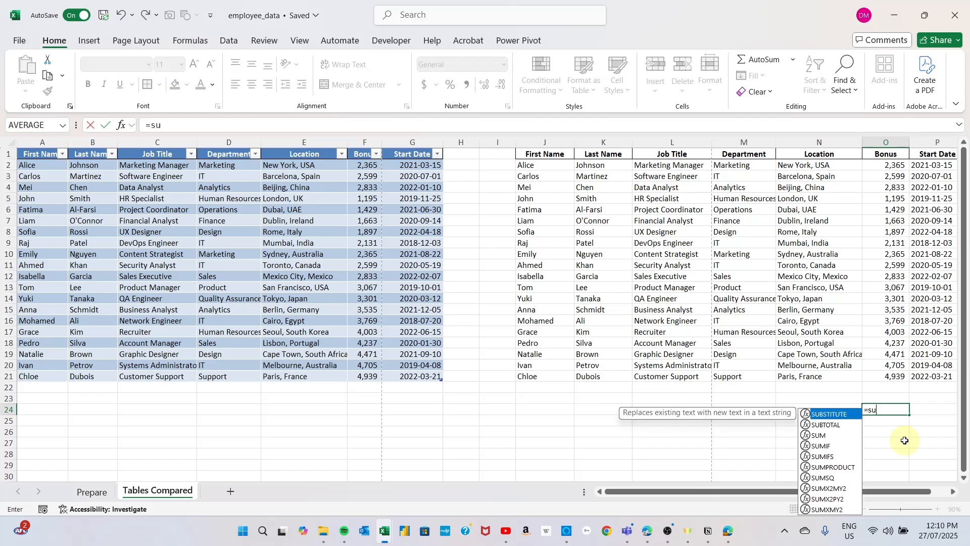
pyautogui.write('m(')
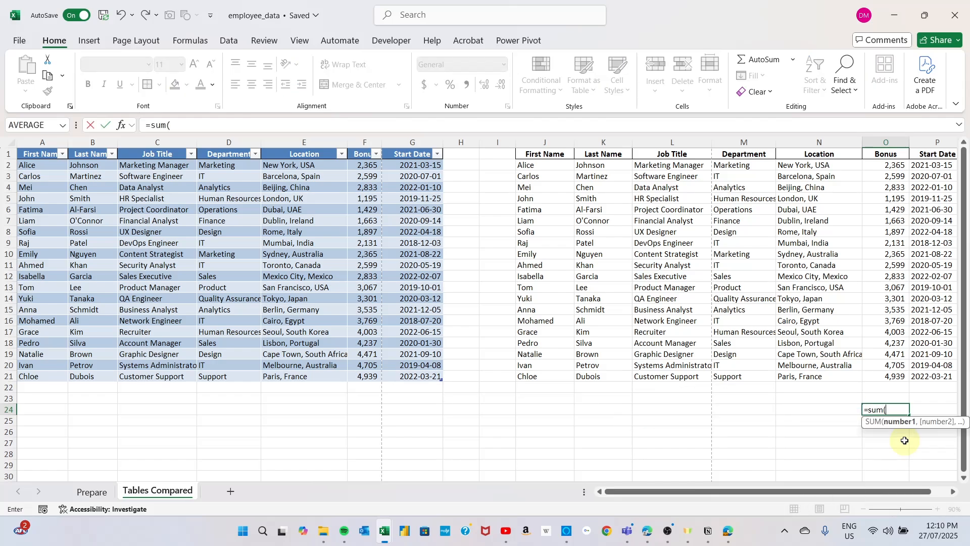
pyautogui.moveTo(882, 166); pyautogui.dragTo(892, 383)
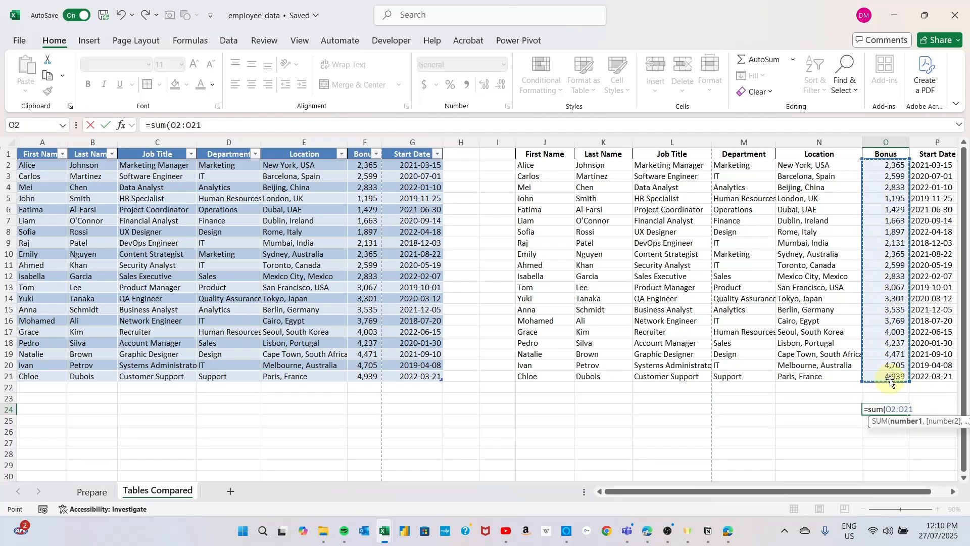
pyautogui.press('Return')
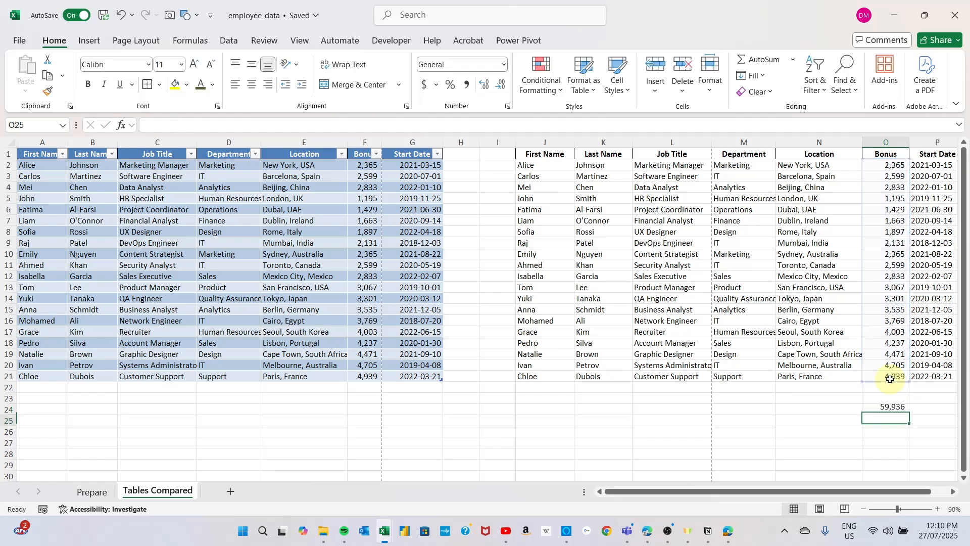
pyautogui.click(893, 409)
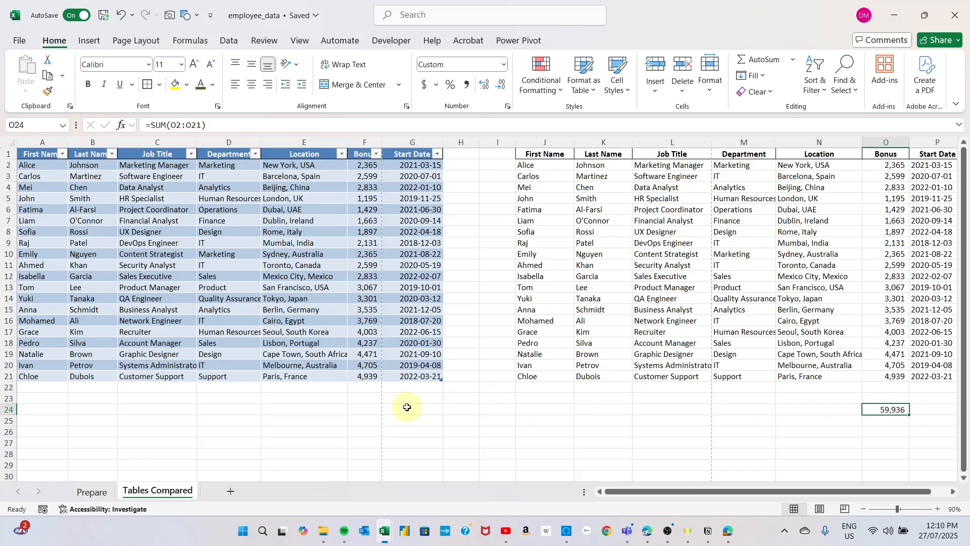
# Step: Enter =SUM(tbl_Emp_Bonus[Bonus]) in F24 for the table's Bonus column and compare it with the plain range's formula in O24
pyautogui.click(365, 409)
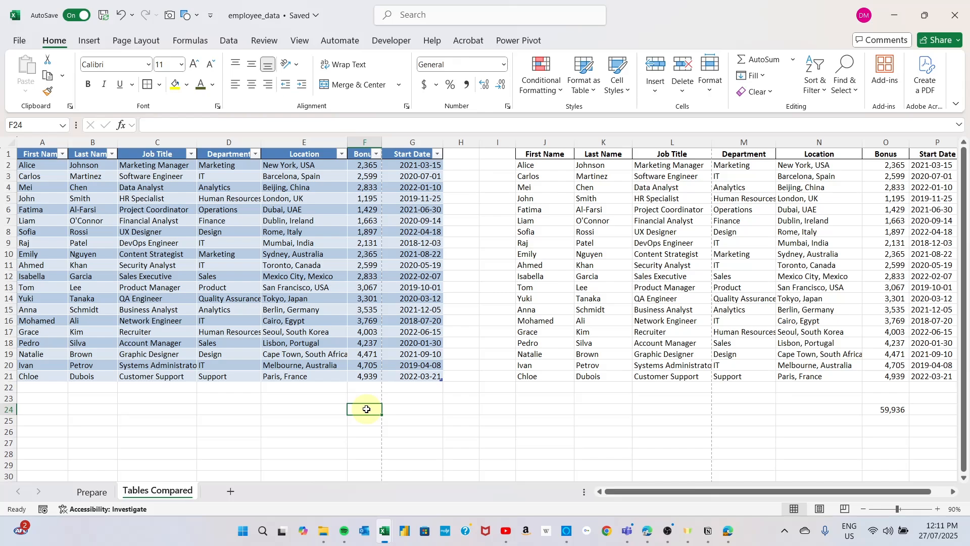
pyautogui.write('=s')
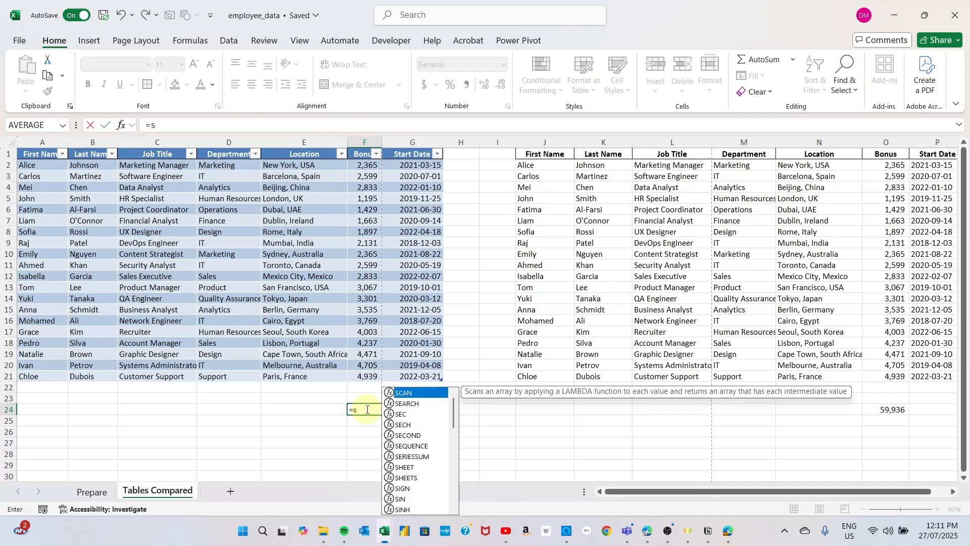
pyautogui.write('um(')
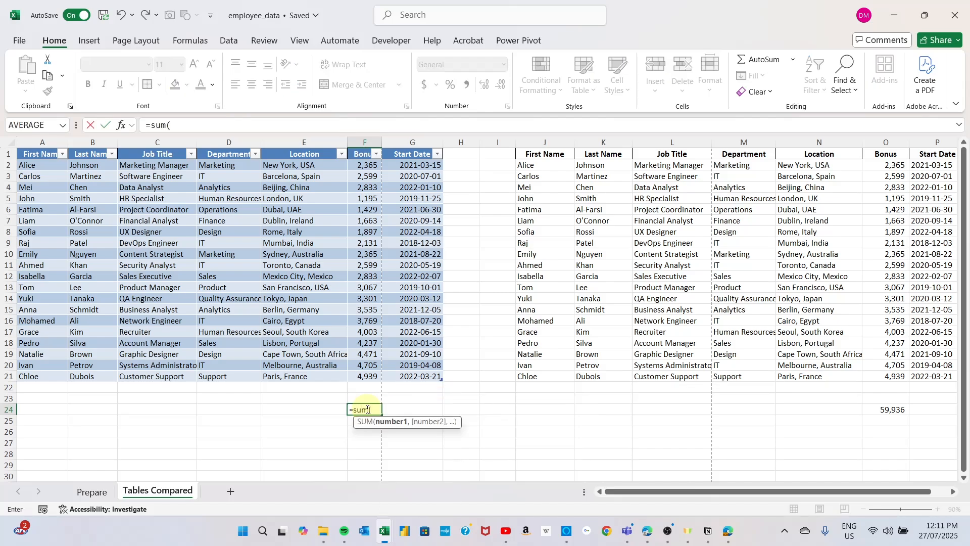
pyautogui.moveTo(366, 165); pyautogui.dragTo(367, 377)
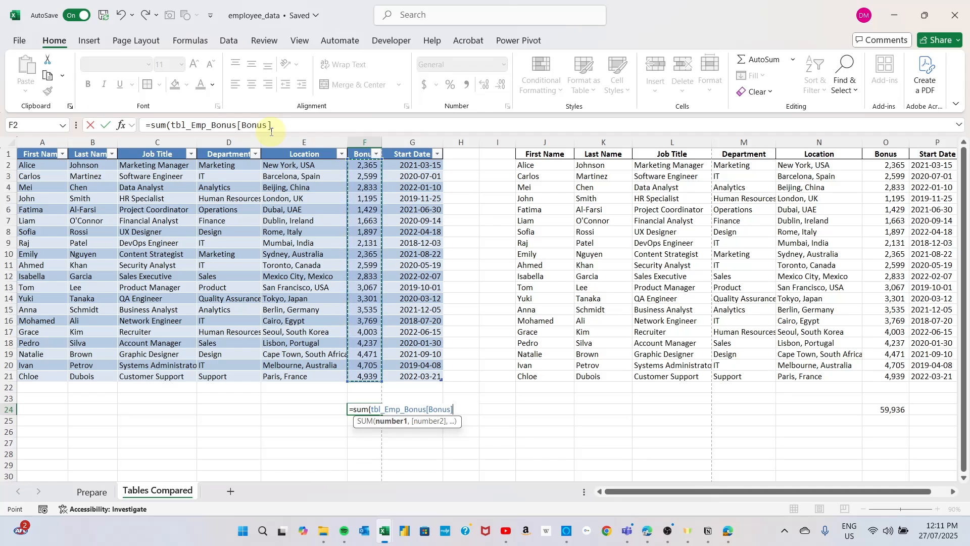
pyautogui.write(')')
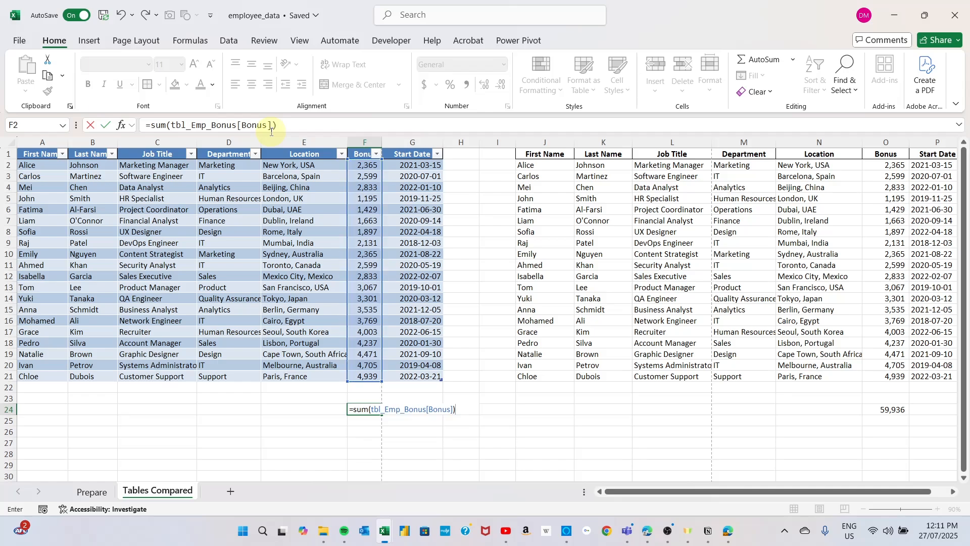
pyautogui.press('Return')
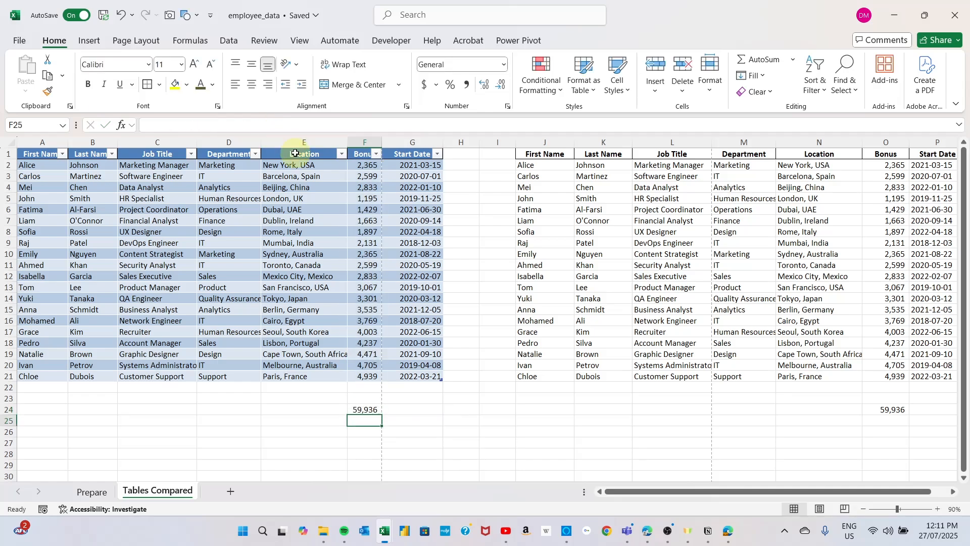
pyautogui.click(368, 410)
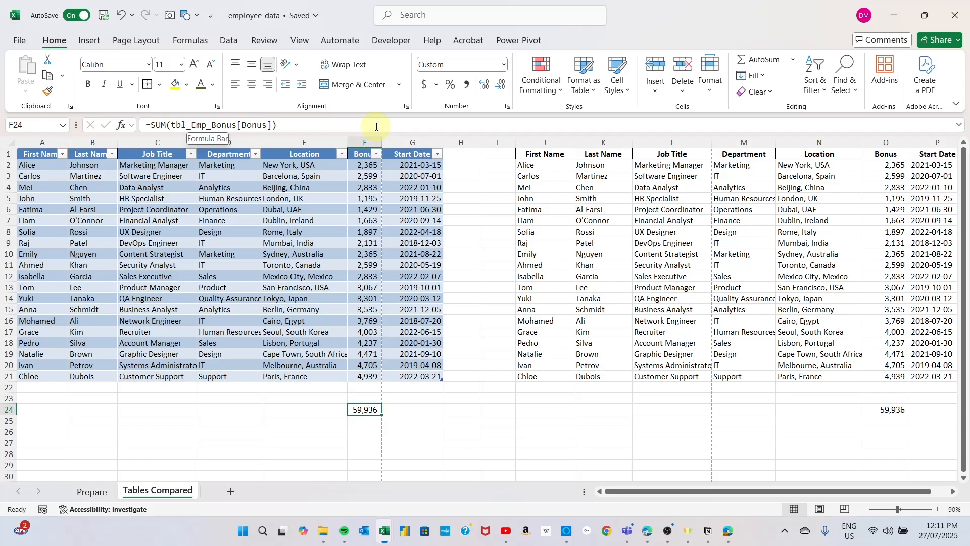
pyautogui.click(894, 411)
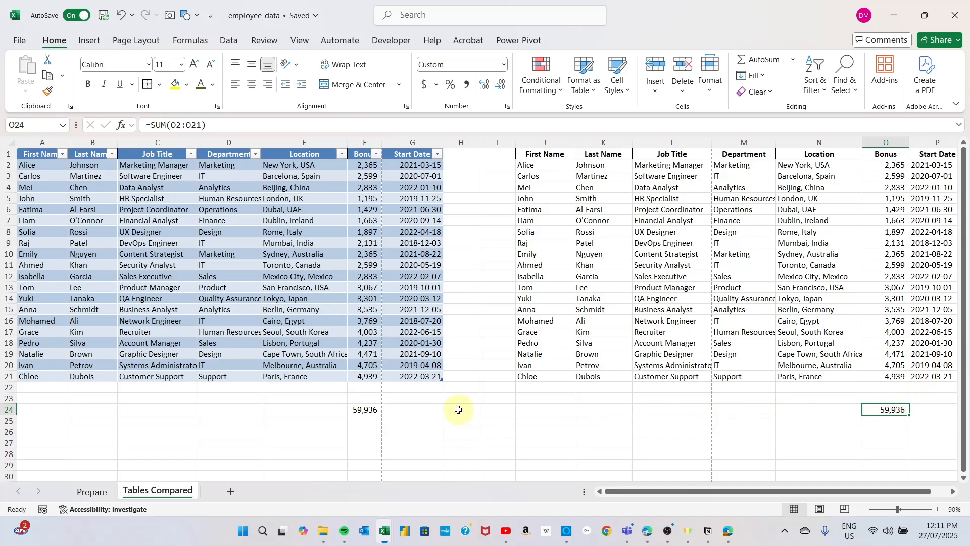
pyautogui.click(373, 408)
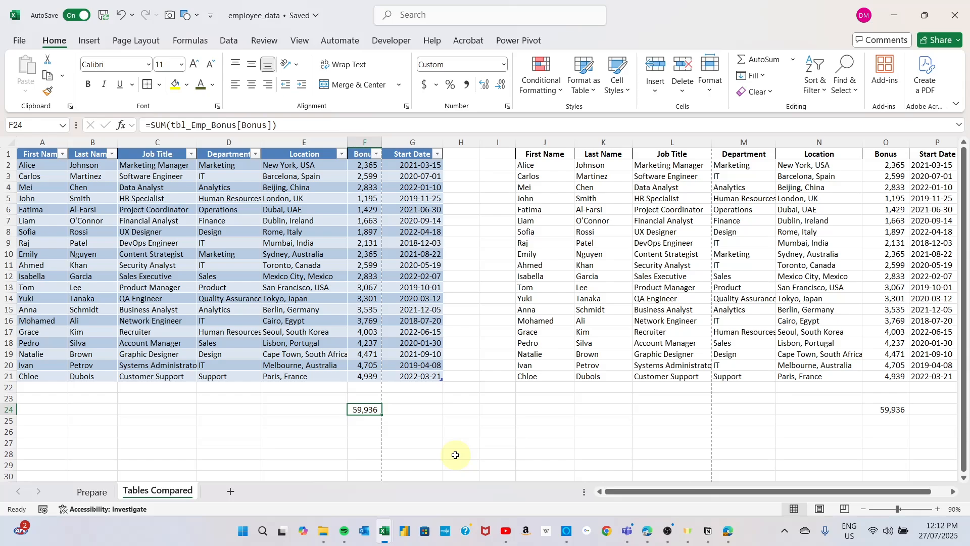
pyautogui.click(888, 410)
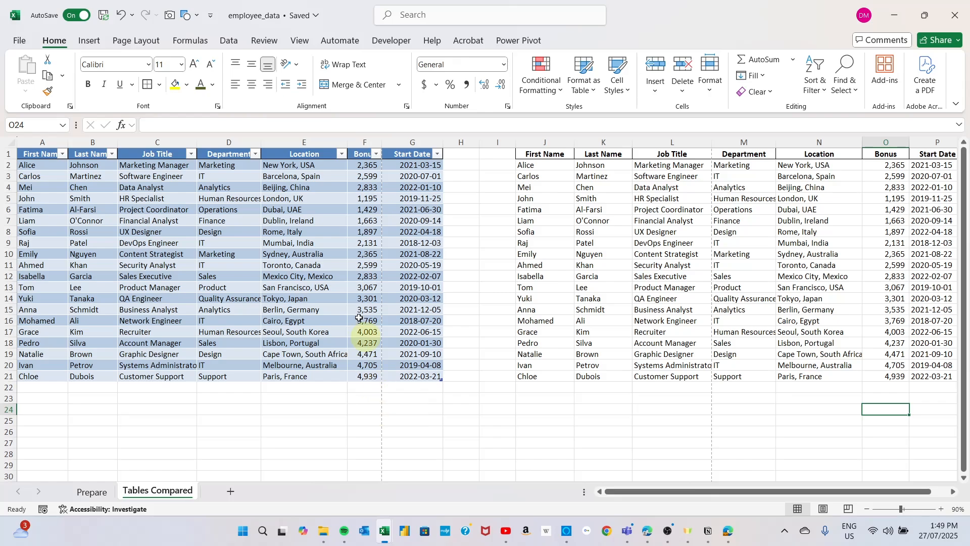
# Step: Convert the tbl_Emp_Bonus table back to a normal range
pyautogui.click(190, 219)
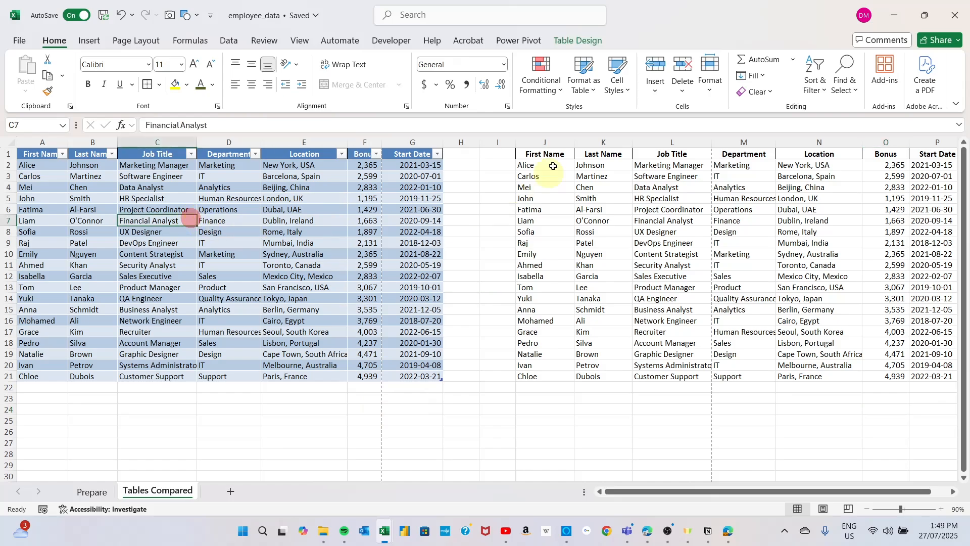
pyautogui.click(562, 41)
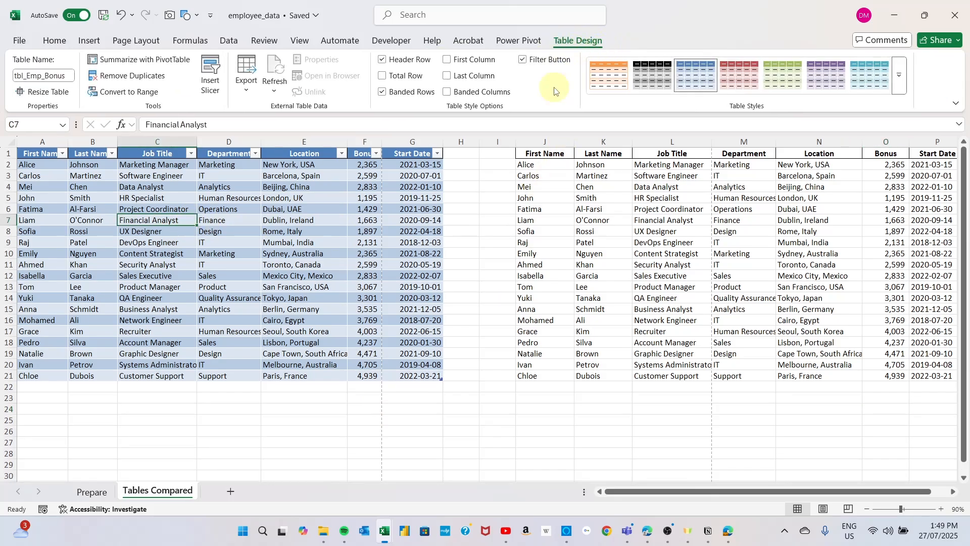
pyautogui.click(136, 94)
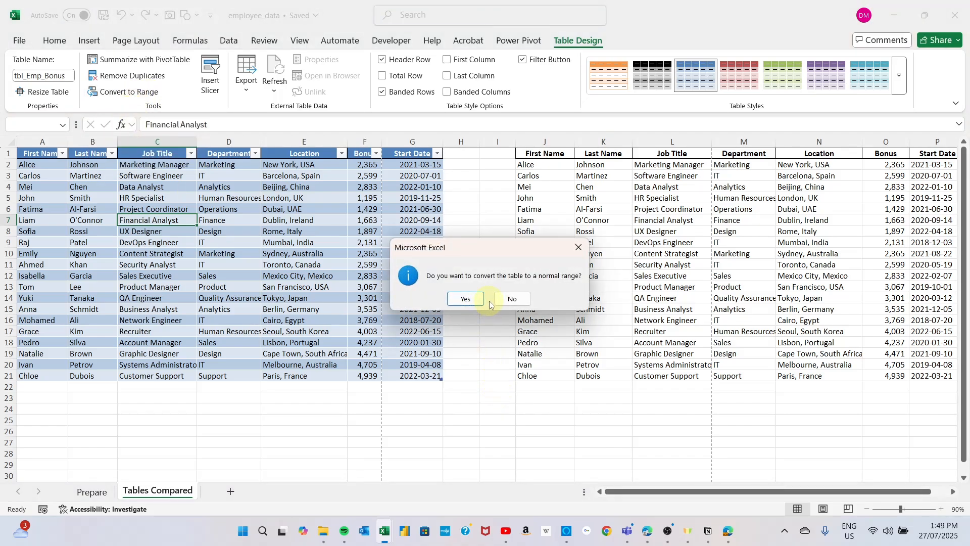
pyautogui.click(463, 299)
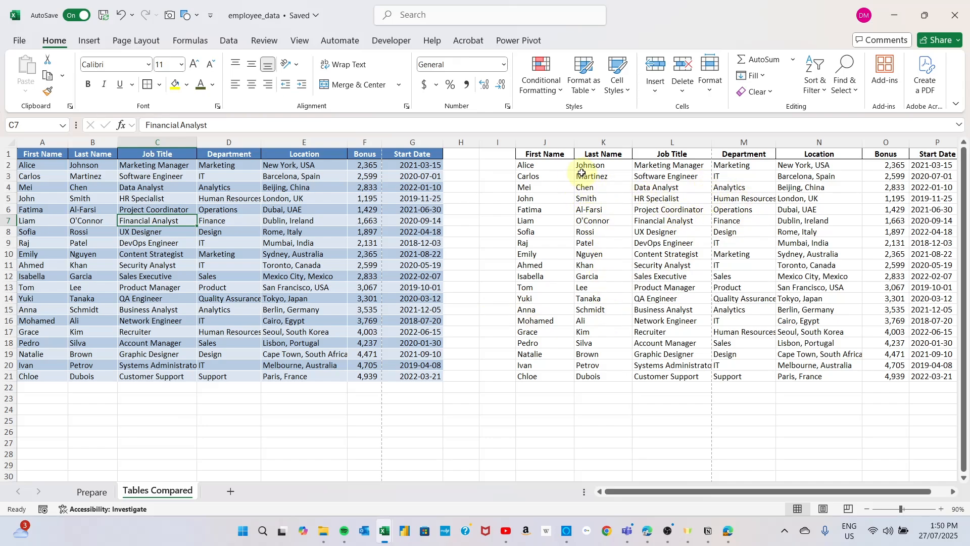
# Step: Copy the plain formatting of J1:P21 onto the former table range A1:G21 with Format Painter
pyautogui.click(550, 153)
pyautogui.moveTo(549, 154); pyautogui.dragTo(865, 378)
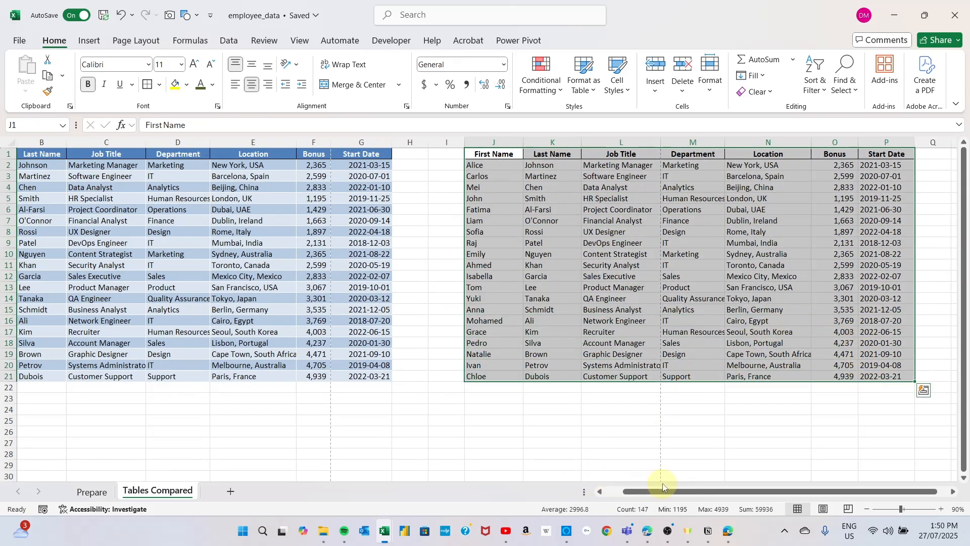
pyautogui.moveTo(644, 493); pyautogui.dragTo(589, 487)
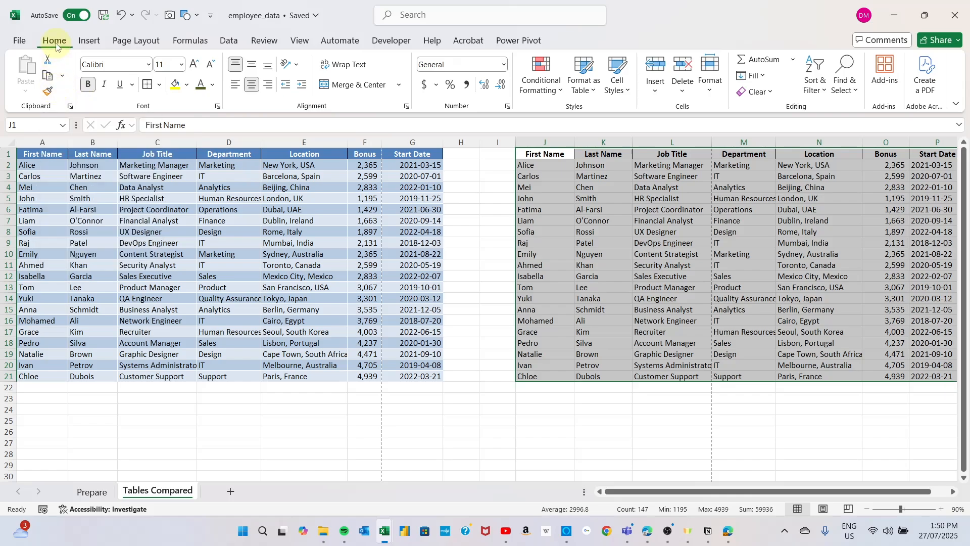
pyautogui.click(48, 92)
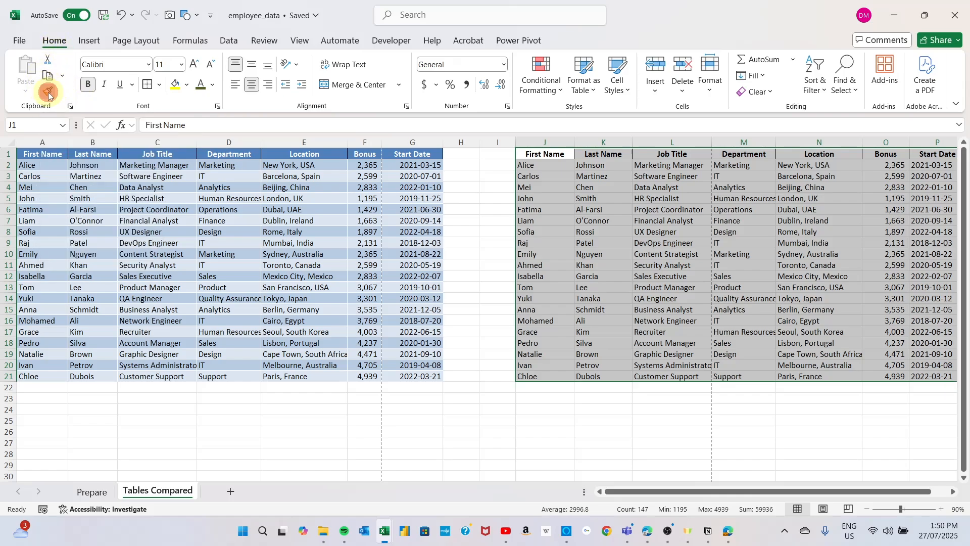
pyautogui.click(48, 154)
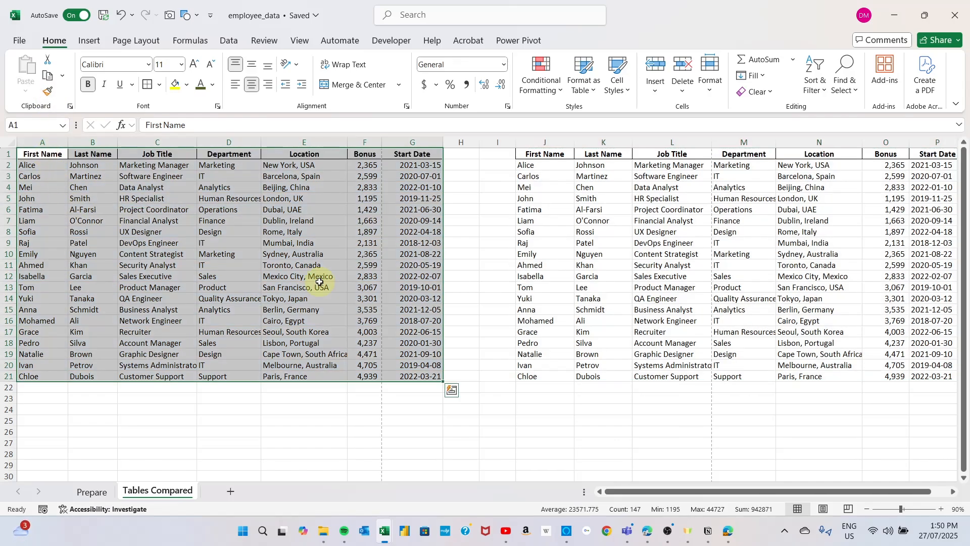
pyautogui.click(585, 299)
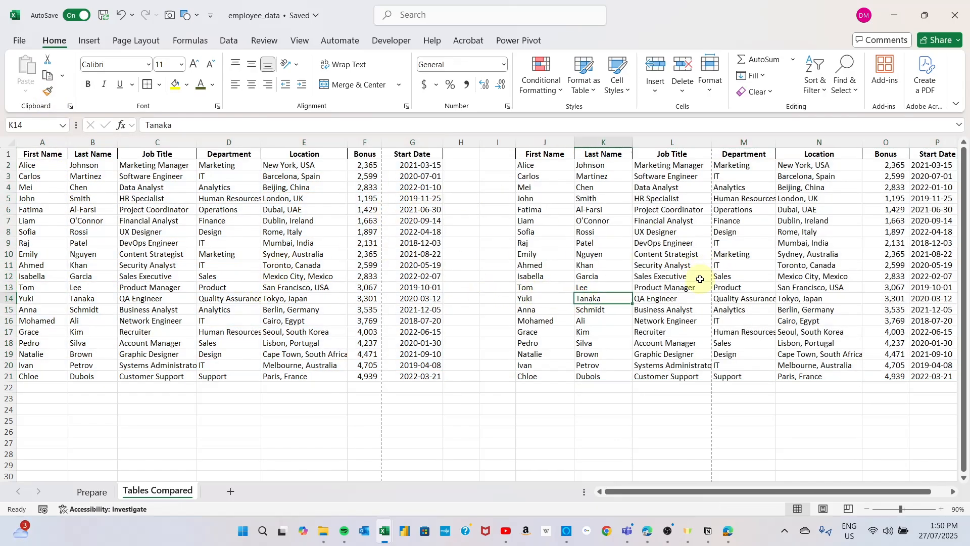
# Step: Convert the range A1:G21 into a table with headers and autofit the width of its Bonus column
pyautogui.click(151, 232)
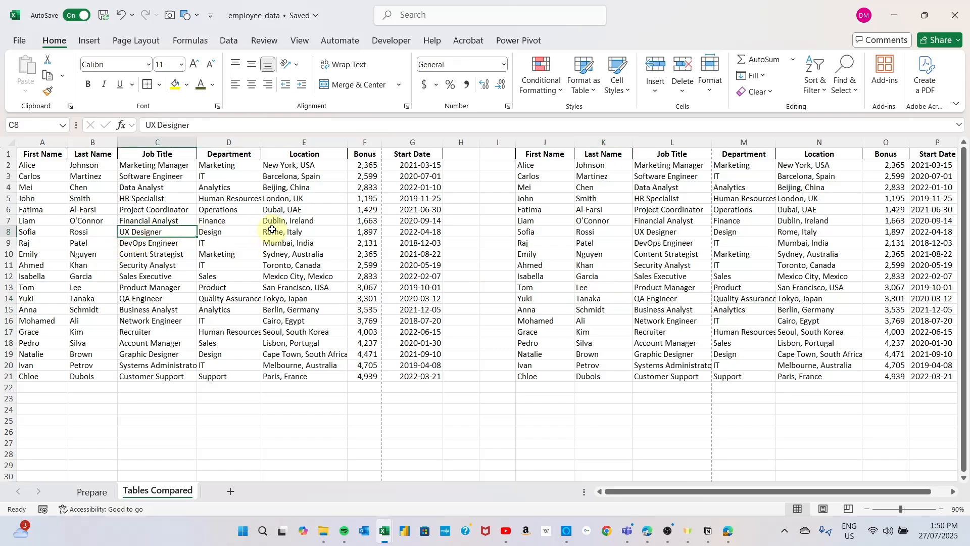
pyautogui.hotkey('ctrl', 't')
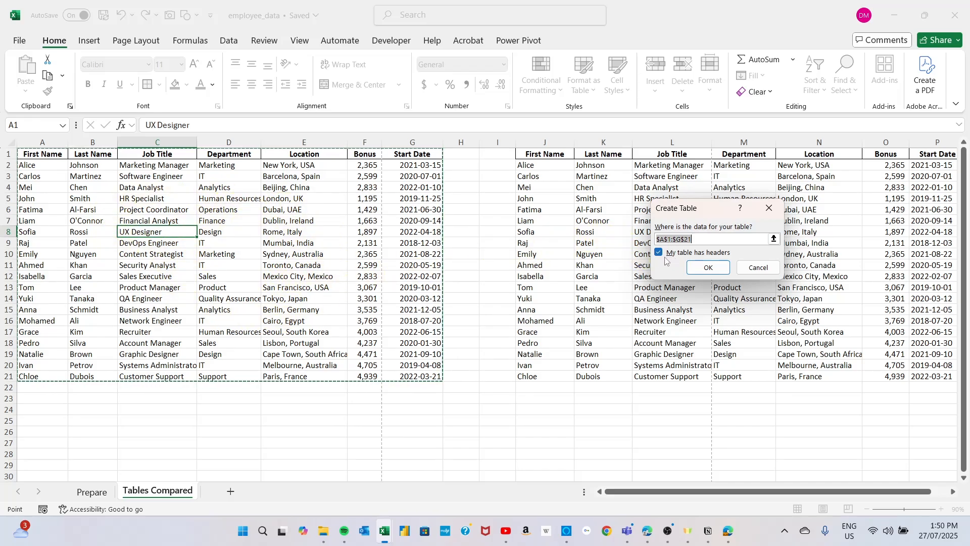
pyautogui.click(709, 268)
pyautogui.click(318, 269)
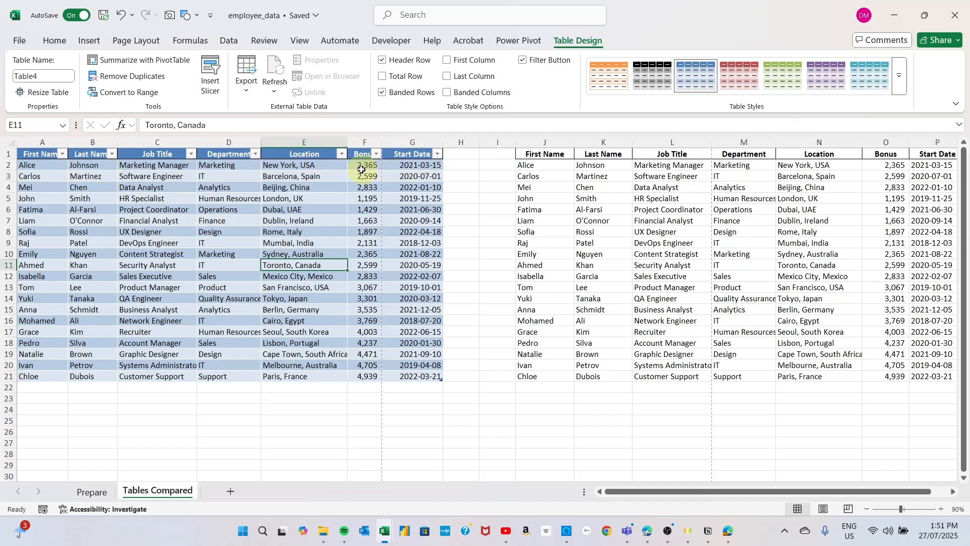
pyautogui.doubleClick(384, 138)
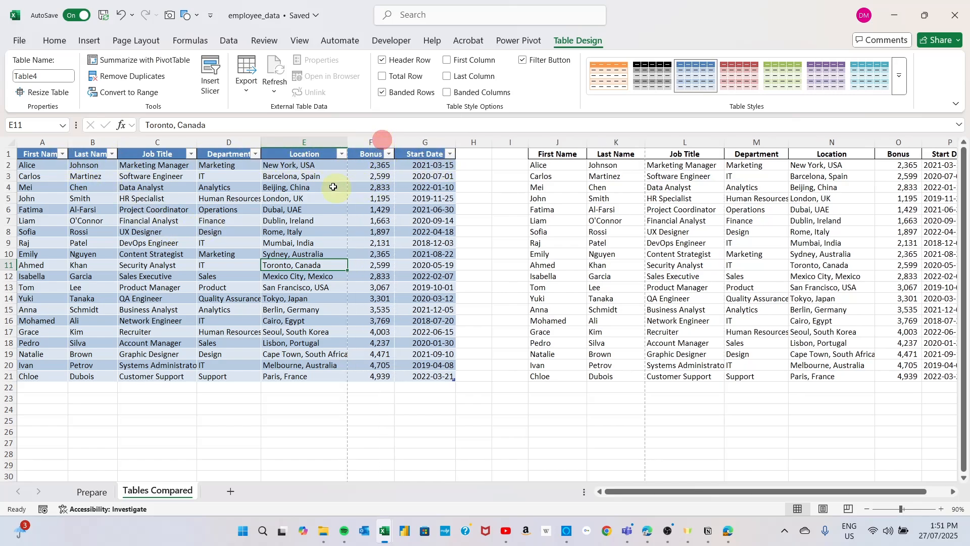
# Step: Examine the sorting, text filter and value options available for the table's Location column without applying any
pyautogui.click(341, 154)
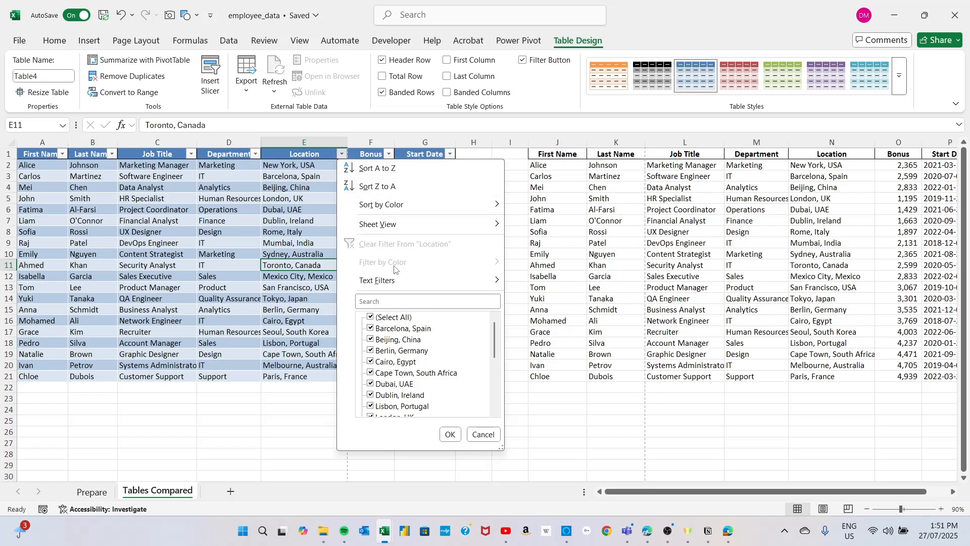
pyautogui.moveTo(392, 282)
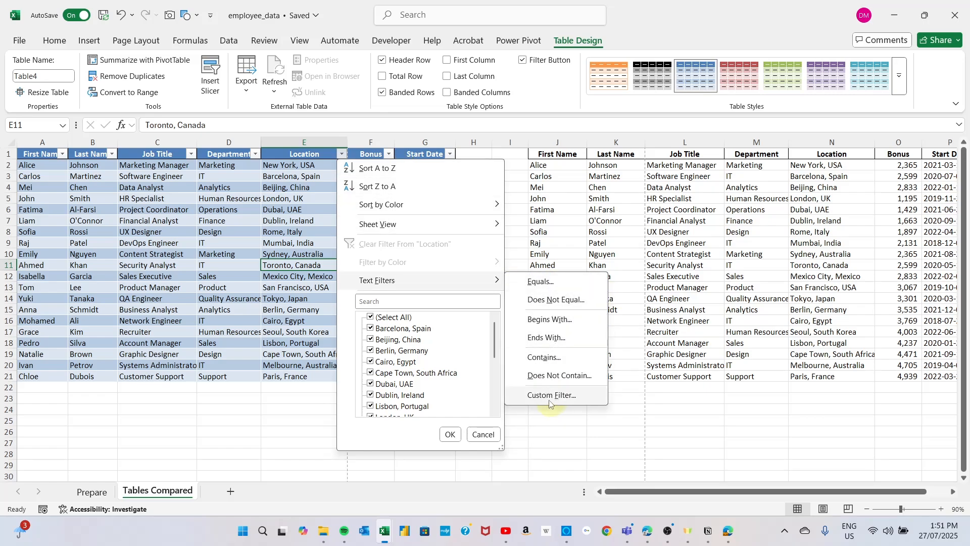
pyautogui.scroll(-1, 384, 332)
pyautogui.scroll(-1, 384, 332)
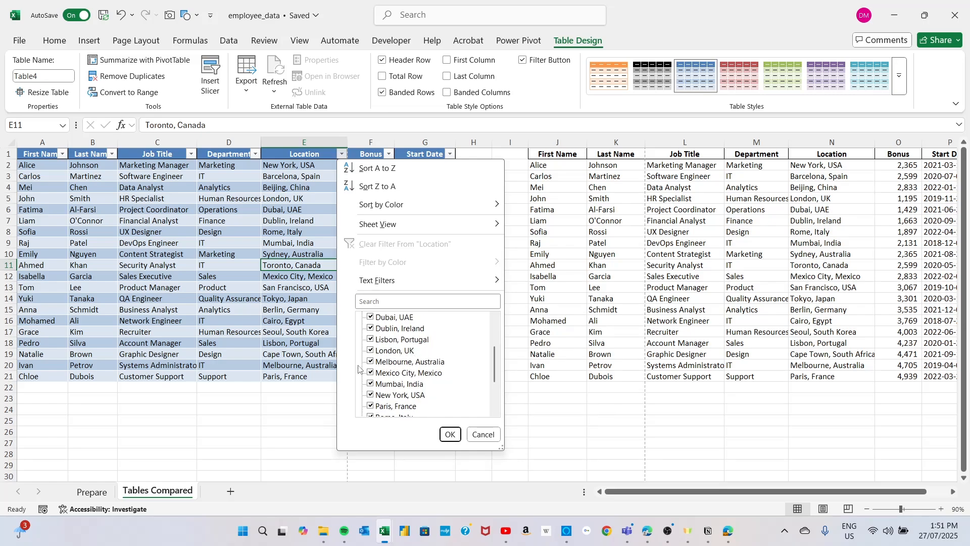
pyautogui.scroll(-2, 389, 379)
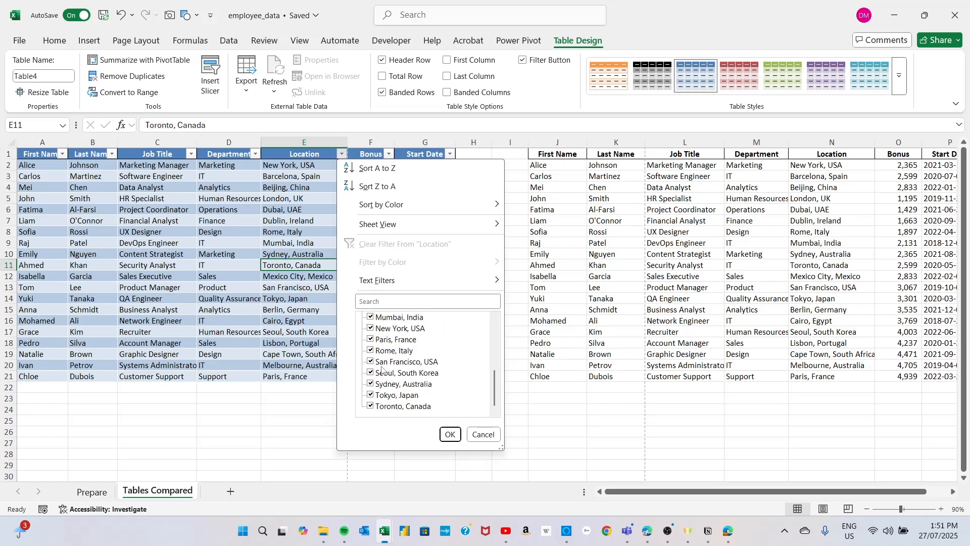
pyautogui.scroll(4, 387, 370)
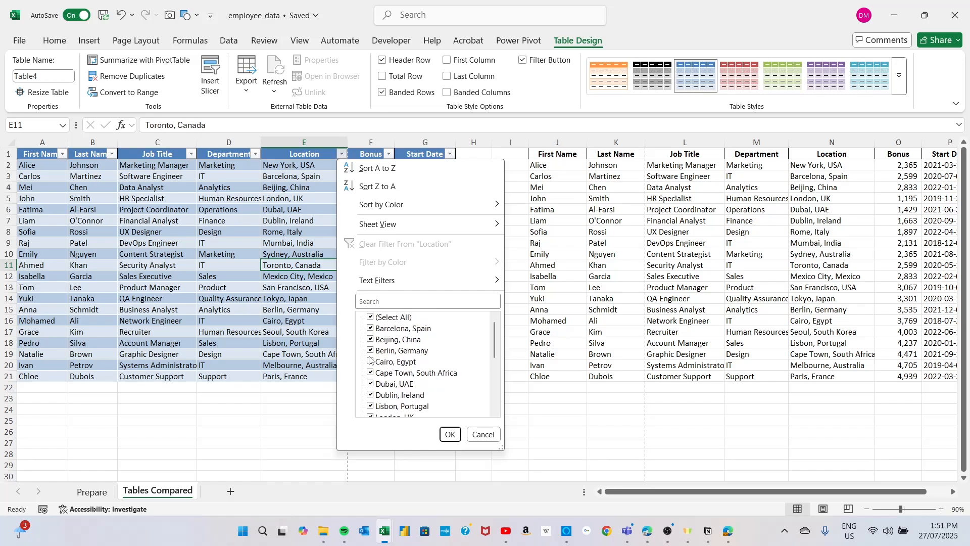
pyautogui.click(484, 434)
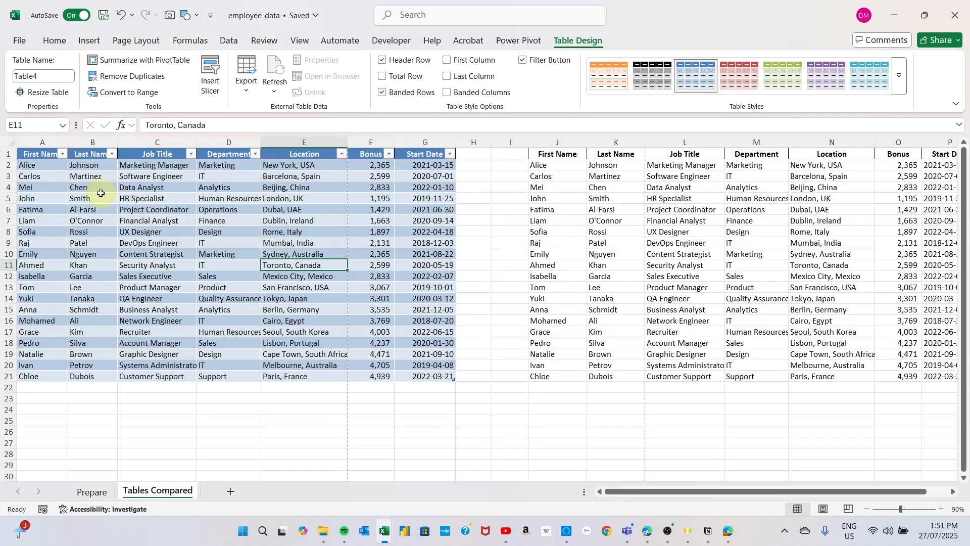
# Step: Autofit the width of the table's Last Name column and sort the table by last name from A to Z
pyautogui.doubleClick(117, 139)
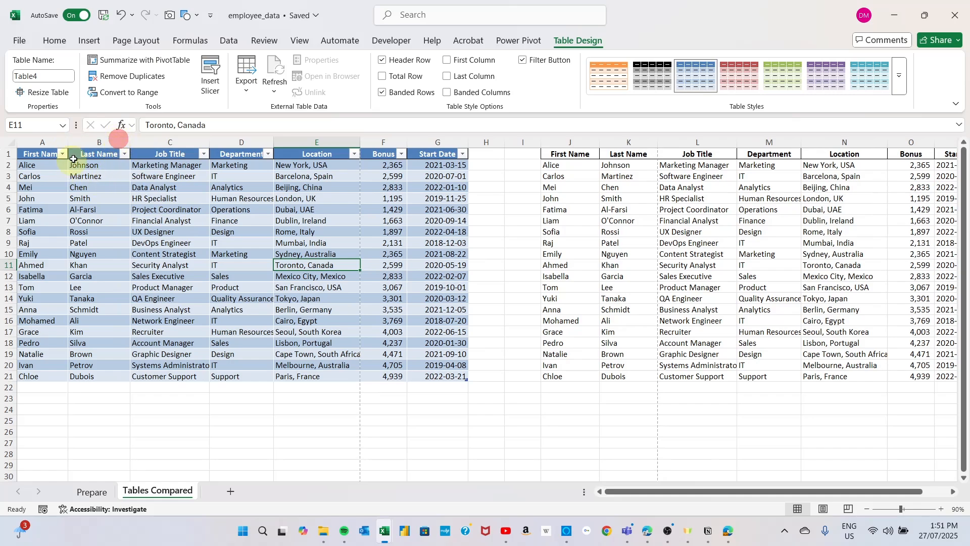
pyautogui.click(125, 154)
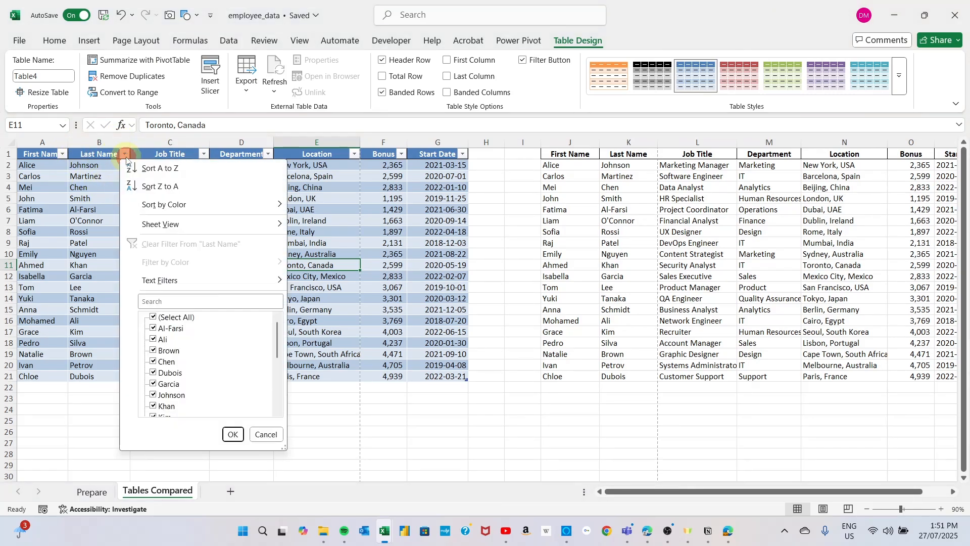
pyautogui.click(198, 170)
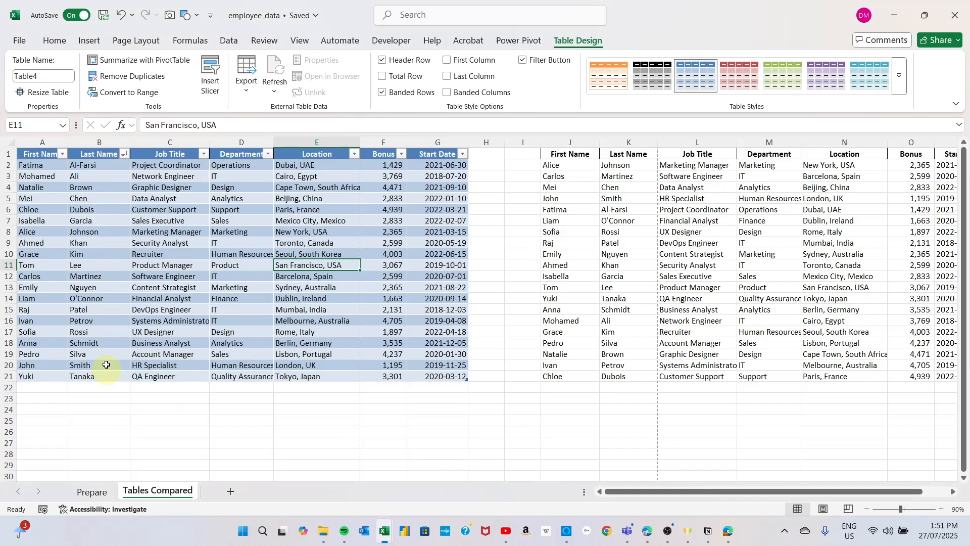
# Step: Sort the table by the Last Name column from Z to A
pyautogui.click(125, 154)
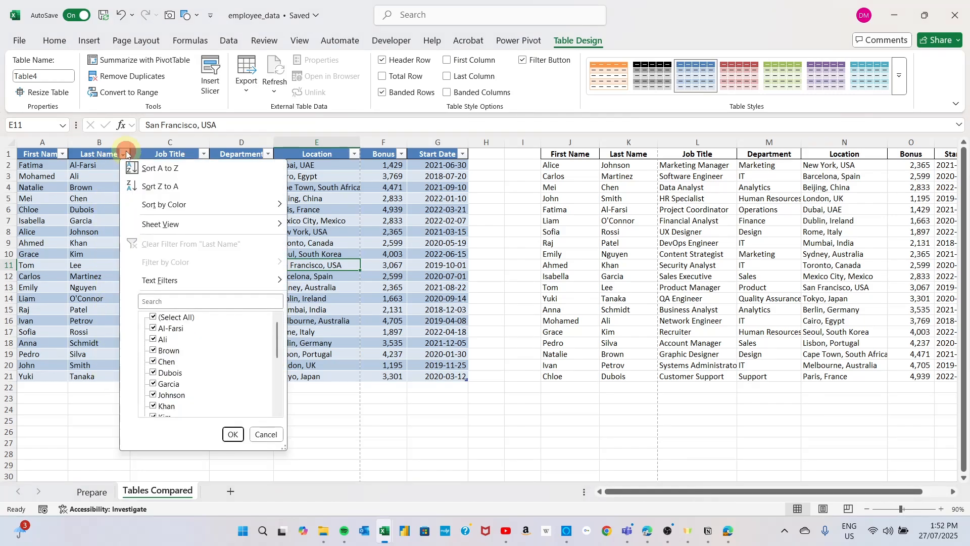
pyautogui.click(175, 187)
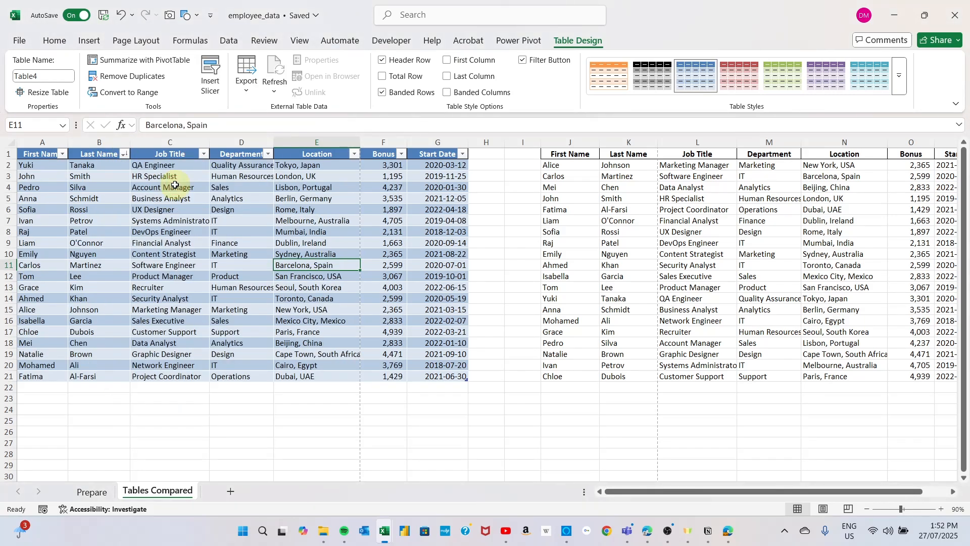
pyautogui.click(99, 181)
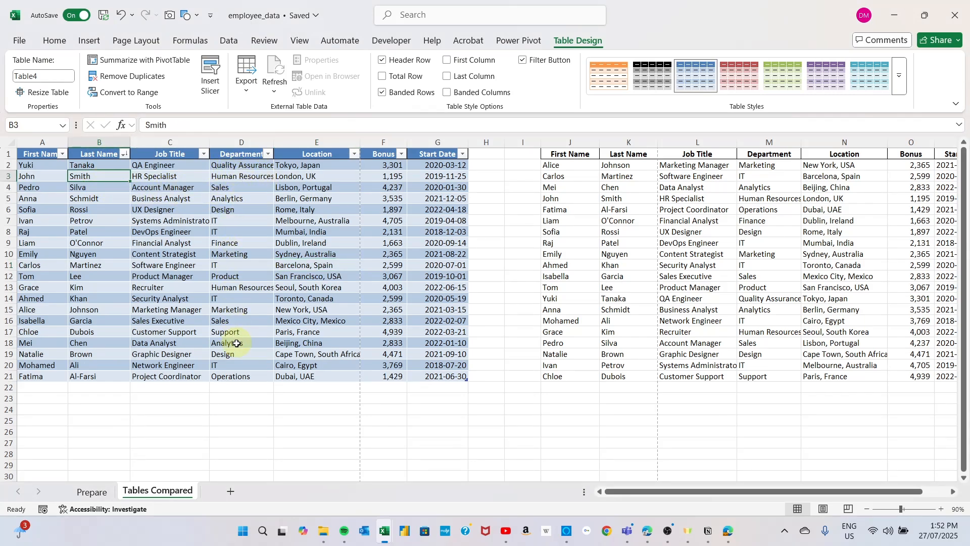
# Step: Apply an Equals text filter to the table's Department column with the value IT
pyautogui.click(269, 155)
pyautogui.moveTo(324, 277)
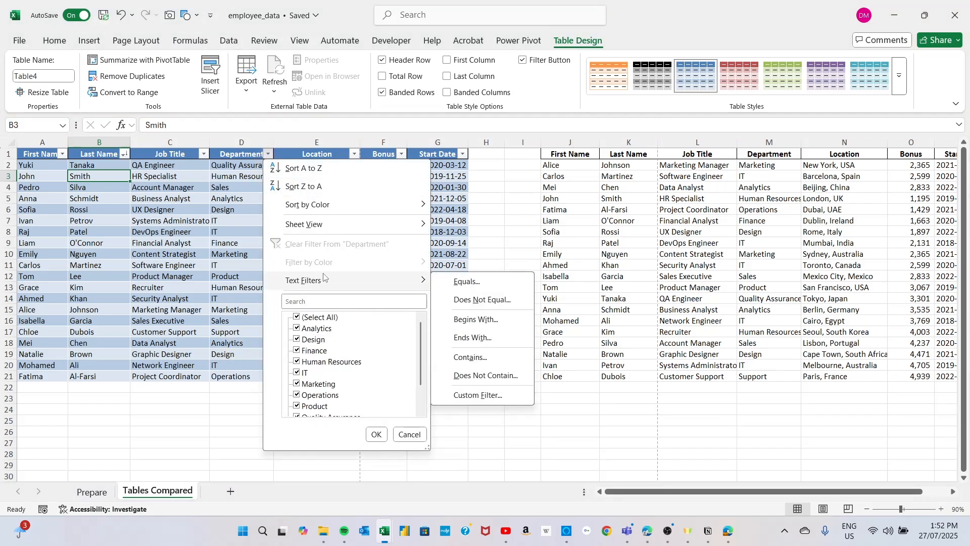
pyautogui.click(457, 283)
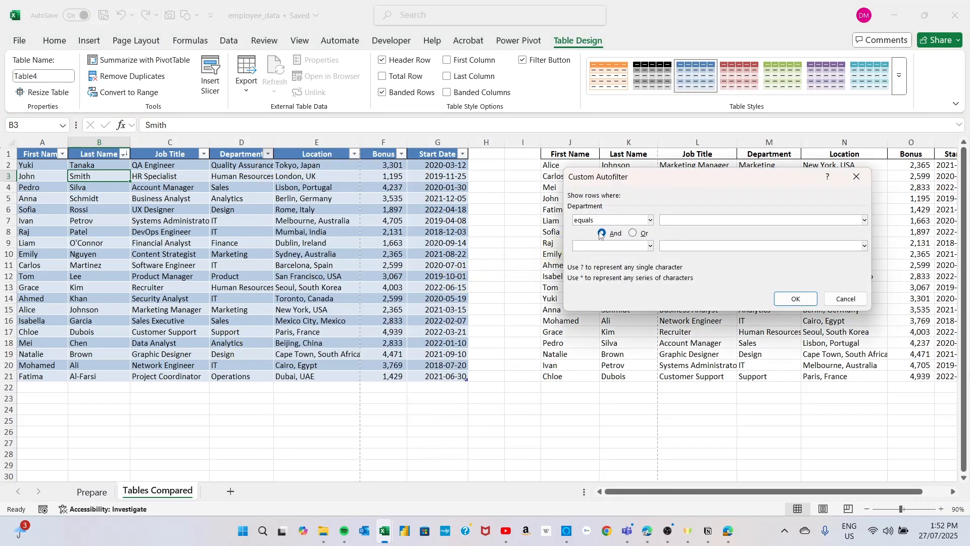
pyautogui.click(682, 222)
pyautogui.click(796, 299)
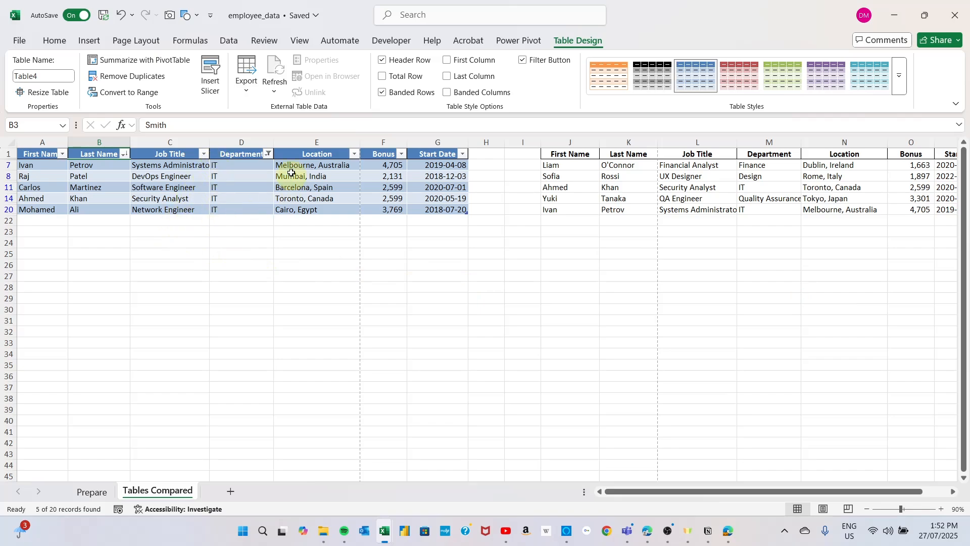
# Step: Reapply the Department filter by leaving only IT selected in the value list, and clear the filter from that column
pyautogui.click(267, 155)
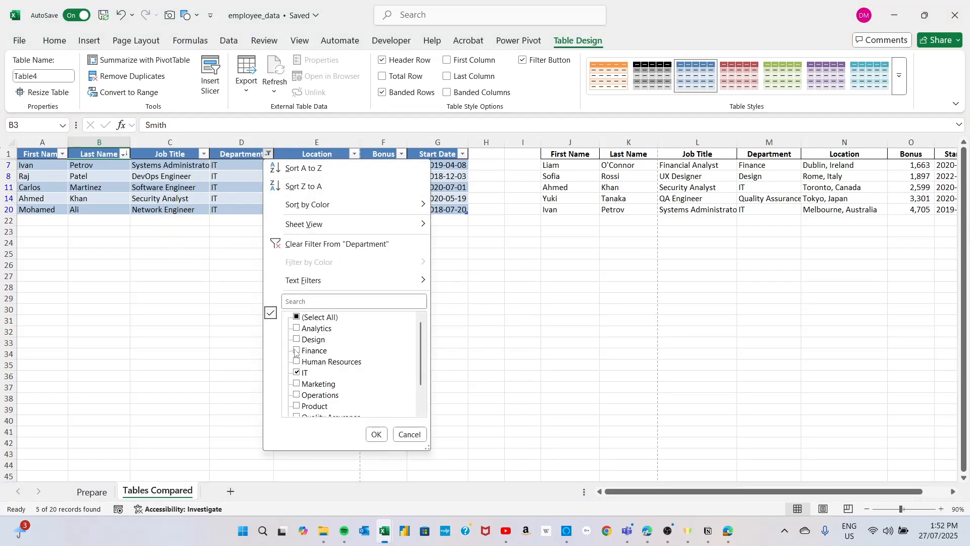
pyautogui.click(297, 318)
pyautogui.click(297, 318)
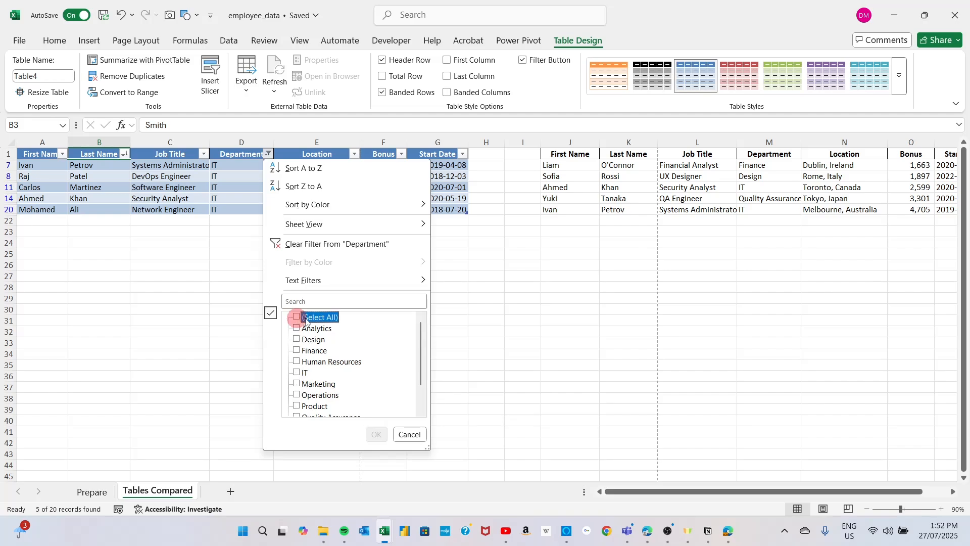
pyautogui.click(297, 373)
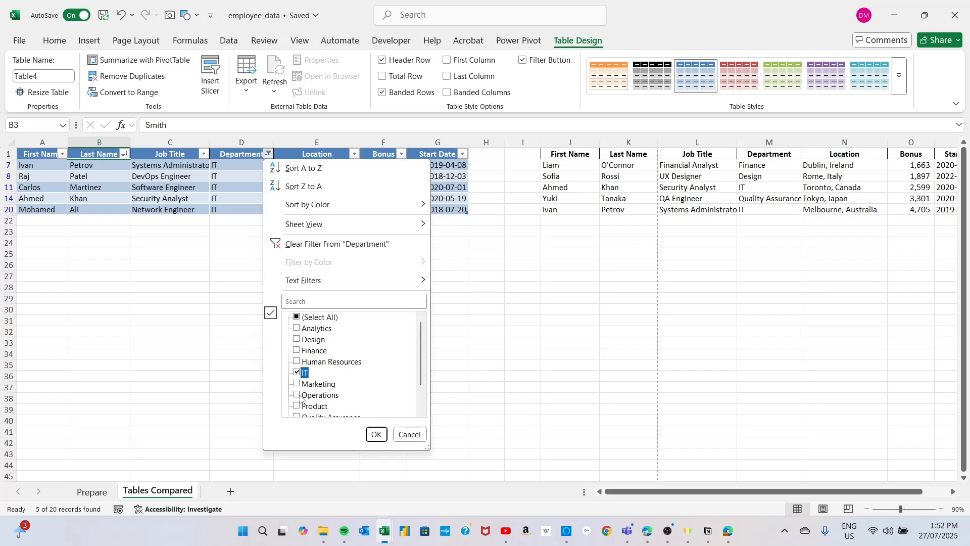
pyautogui.click(376, 435)
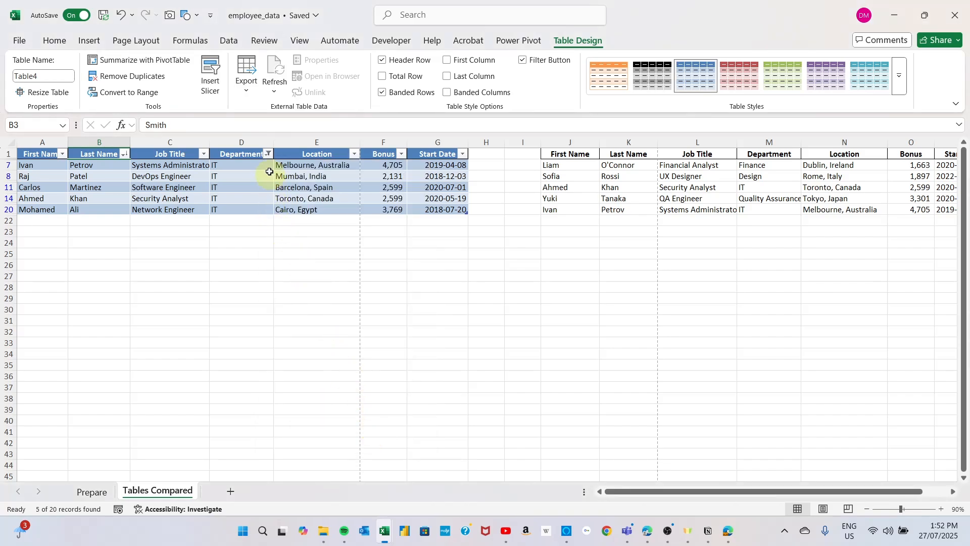
pyautogui.click(267, 155)
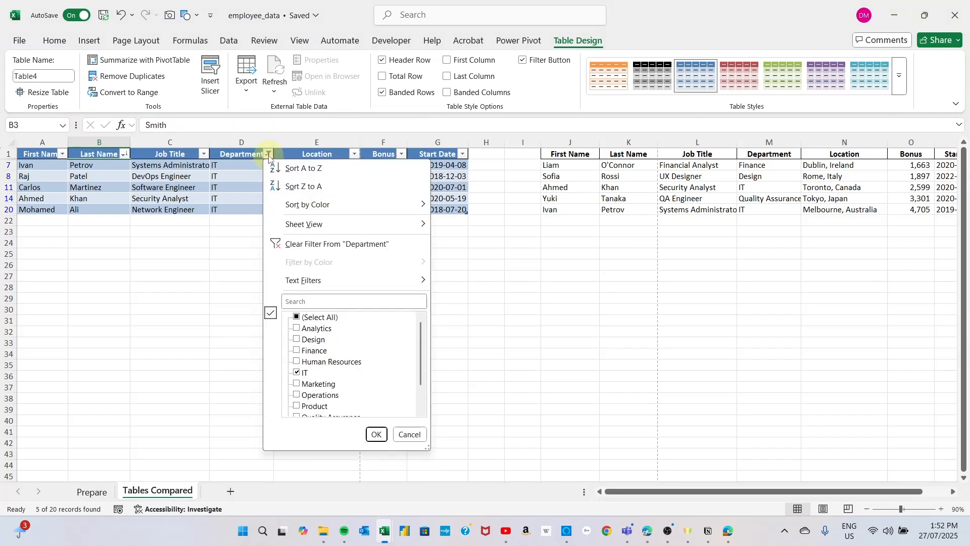
pyautogui.click(350, 247)
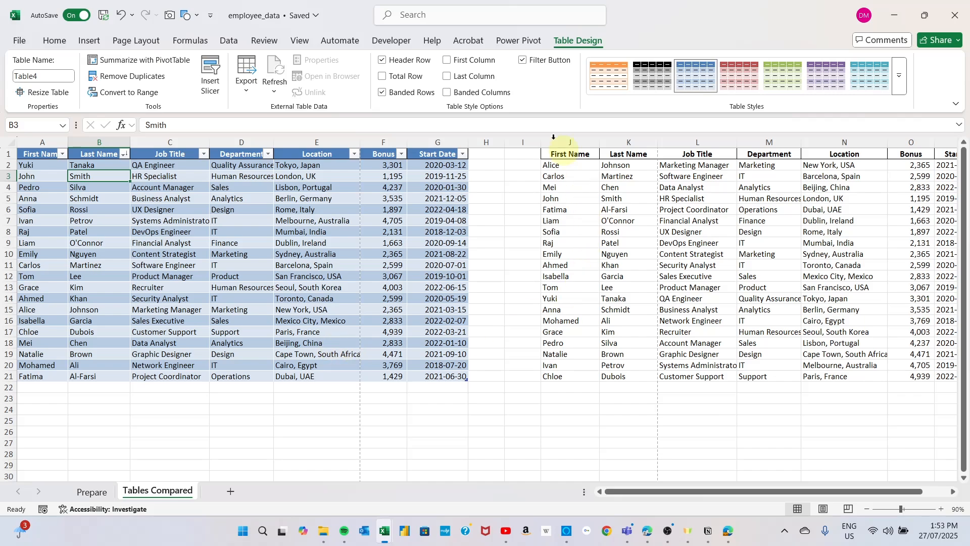
# Step: Insert a slicer for the table's Department field
pyautogui.click(297, 264)
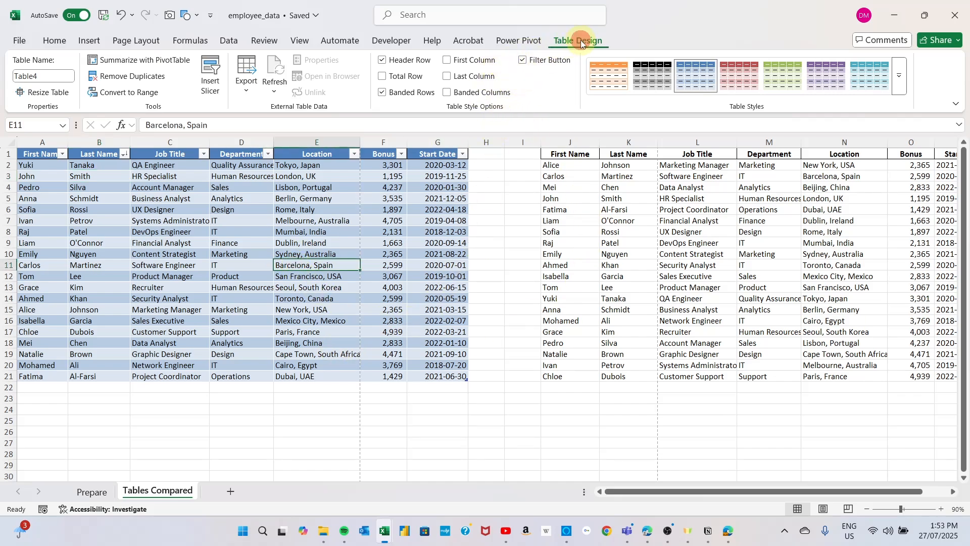
pyautogui.click(210, 89)
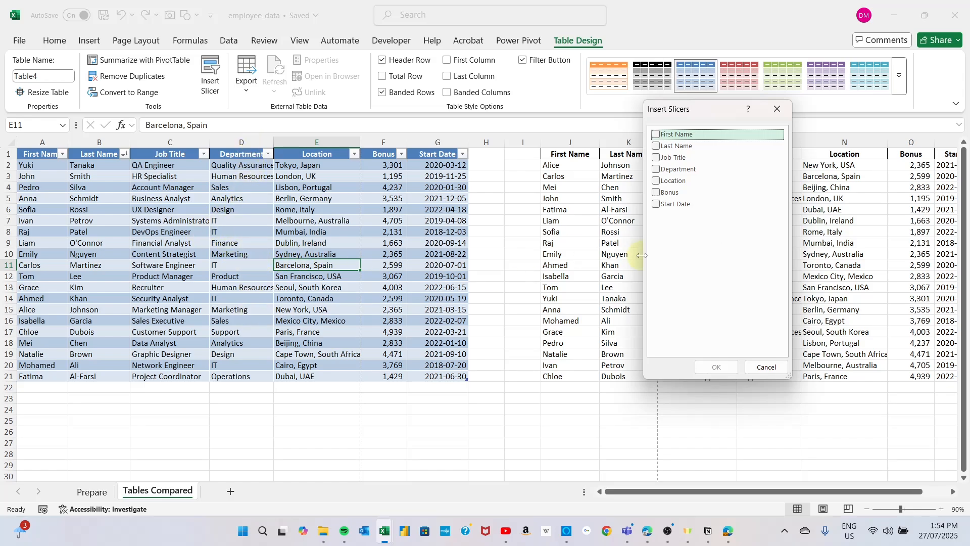
pyautogui.click(657, 169)
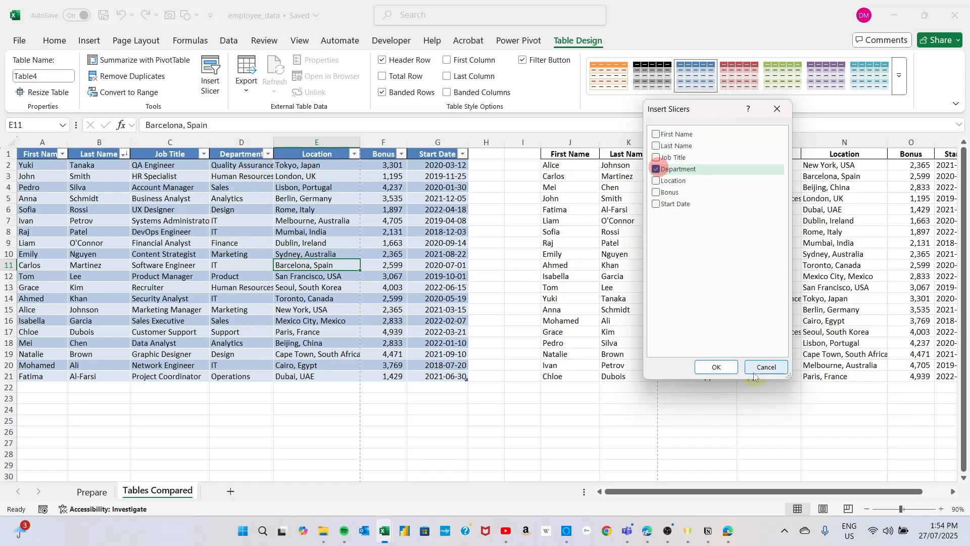
pyautogui.click(715, 367)
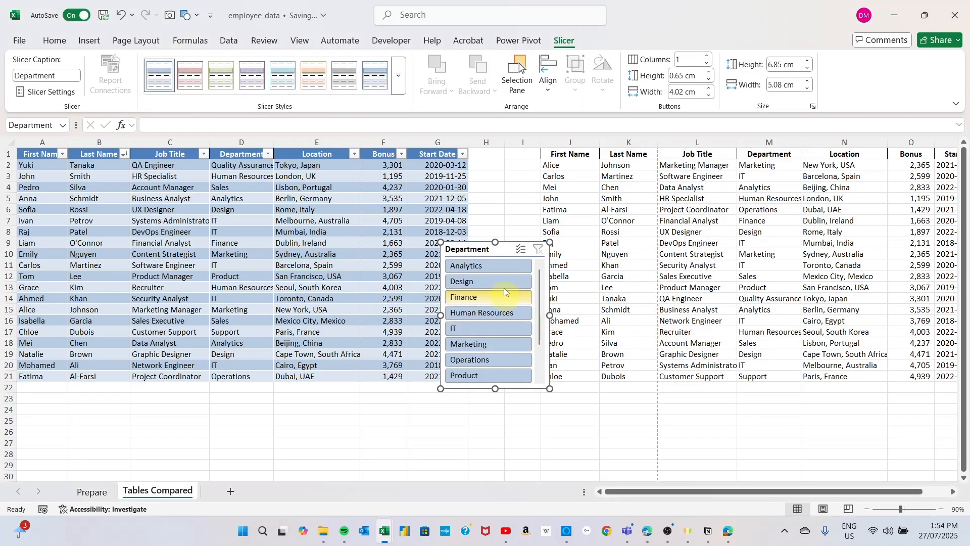
# Step: Place the Department slicer beside the table just below the header row and enlarge it to about 9.07 cm high and 5.32 cm wide
pyautogui.moveTo(504, 250); pyautogui.dragTo(571, 156)
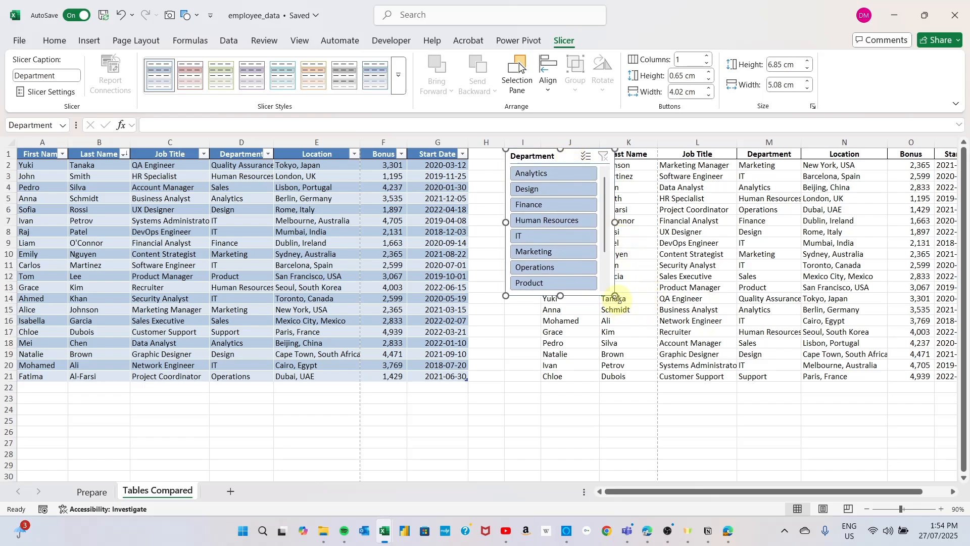
pyautogui.moveTo(615, 296); pyautogui.dragTo(559, 343)
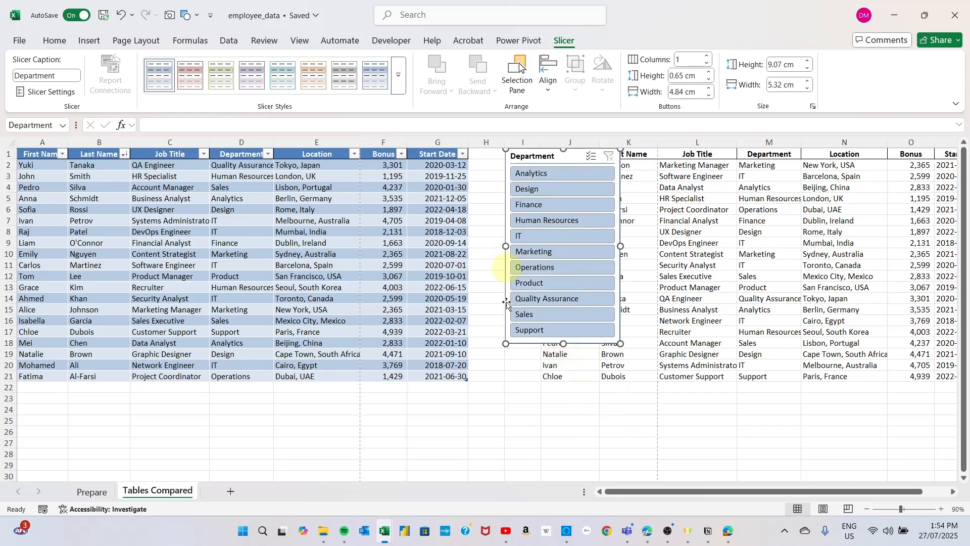
pyautogui.click(559, 457)
pyautogui.click(563, 156)
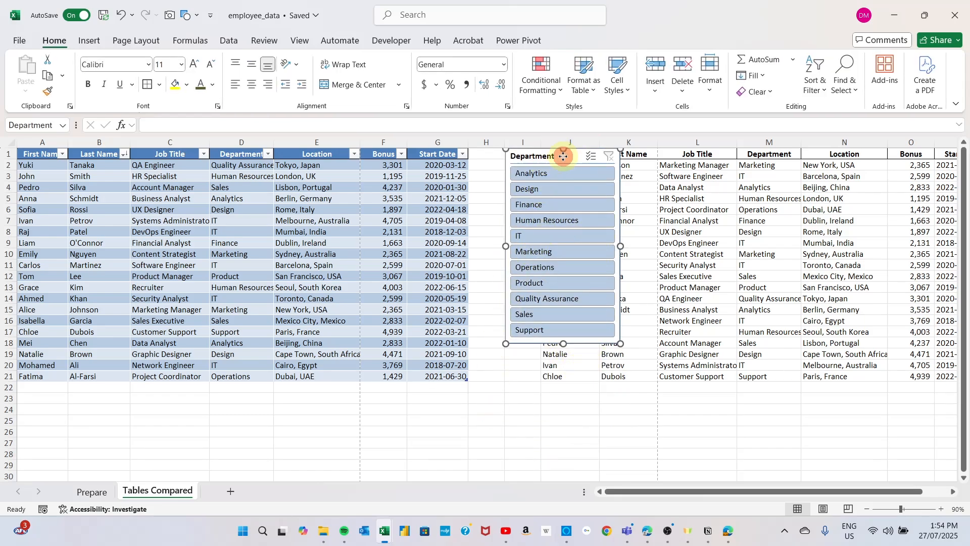
pyautogui.moveTo(564, 156); pyautogui.dragTo(563, 169)
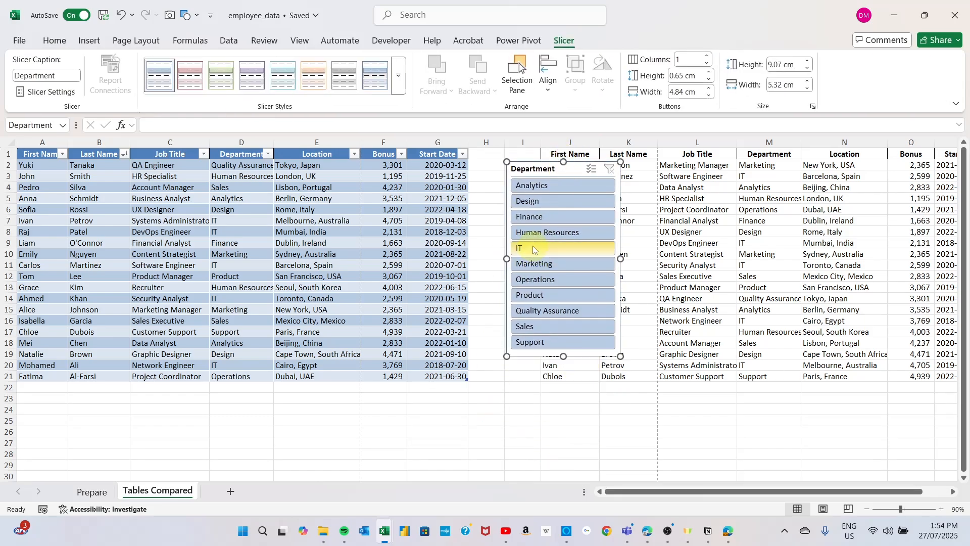
# Step: Filter the table to the IT department with the slicer and clear the slicer's filter
pyautogui.click(533, 247)
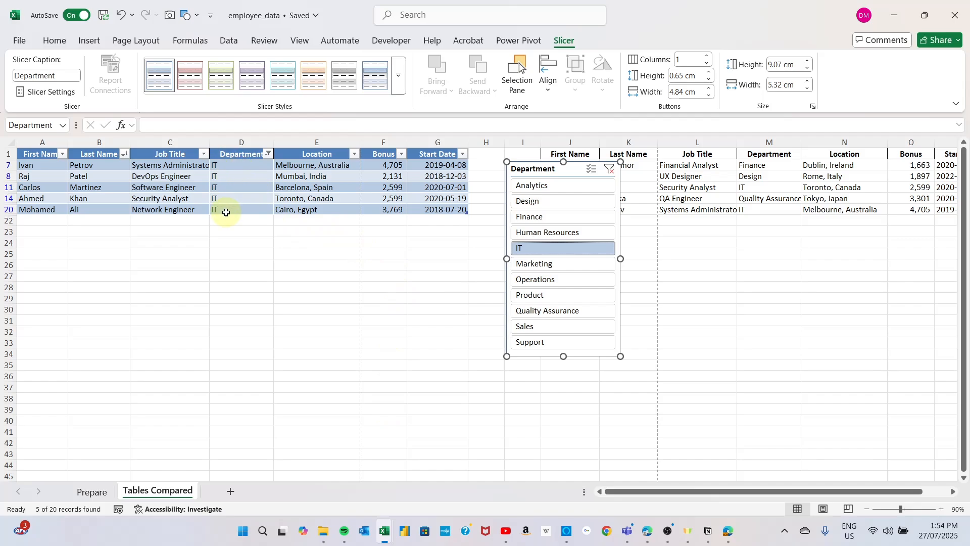
pyautogui.click(610, 170)
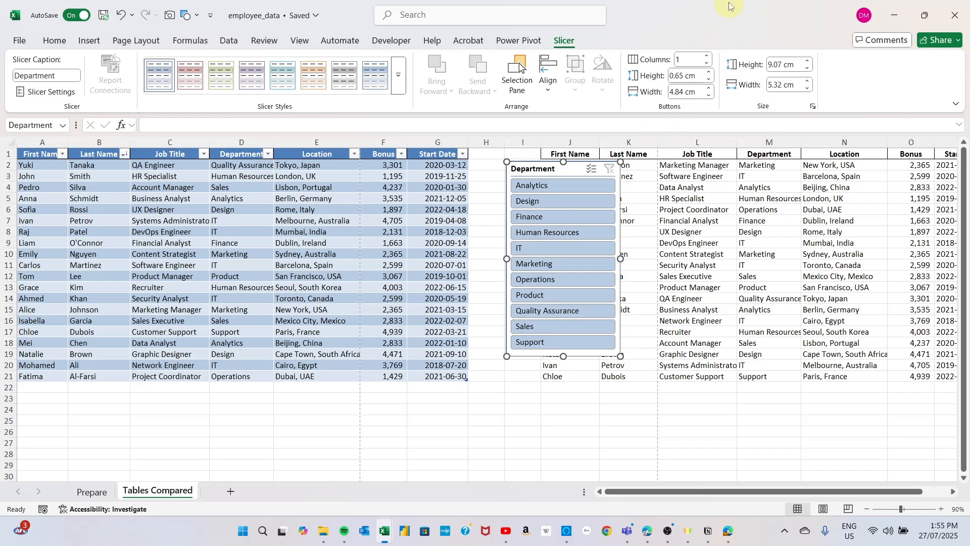
# Step: Arrange the Department slicer in 6 columns and resize it to about 16.37 cm wide and 3.17 cm high
pyautogui.click(708, 55)
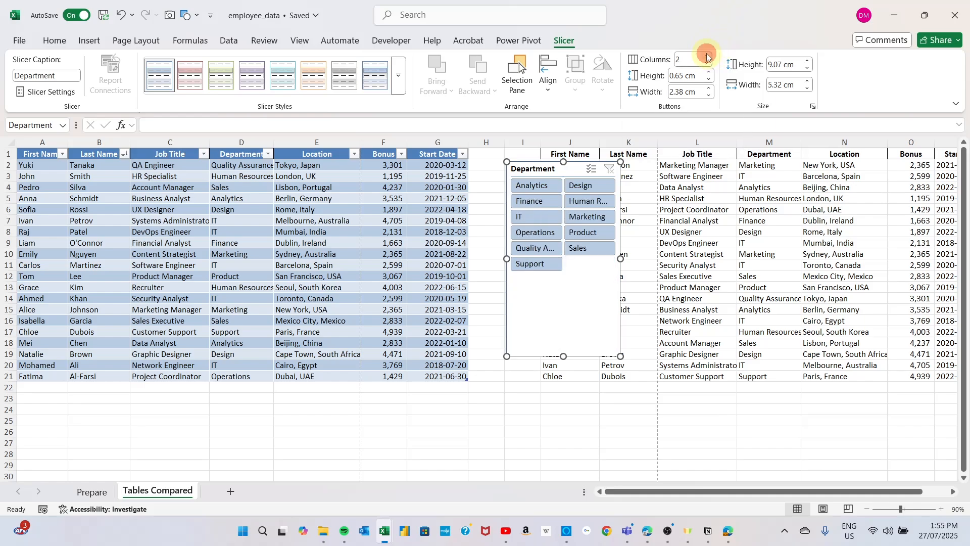
pyautogui.click(708, 56)
pyautogui.click(708, 56)
pyautogui.click(708, 55)
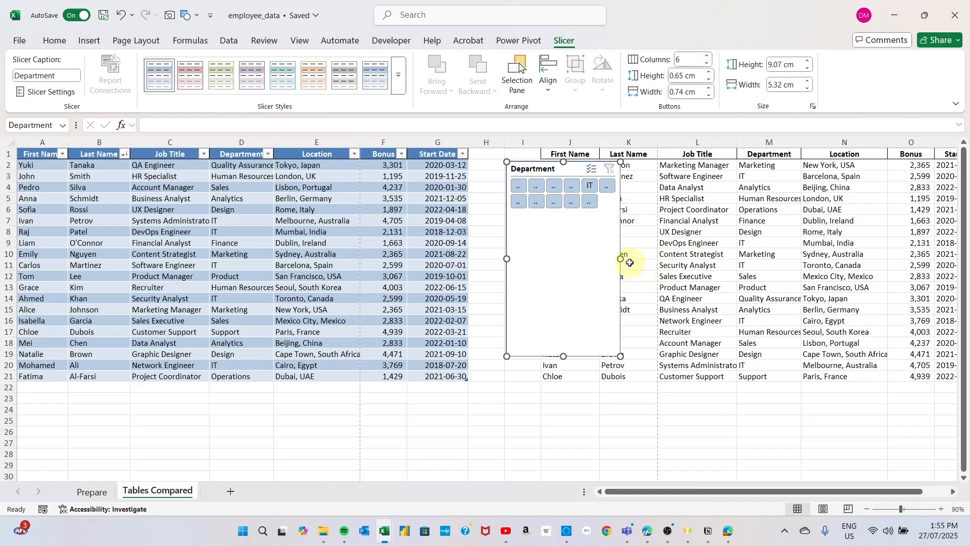
pyautogui.moveTo(620, 259); pyautogui.dragTo(859, 245)
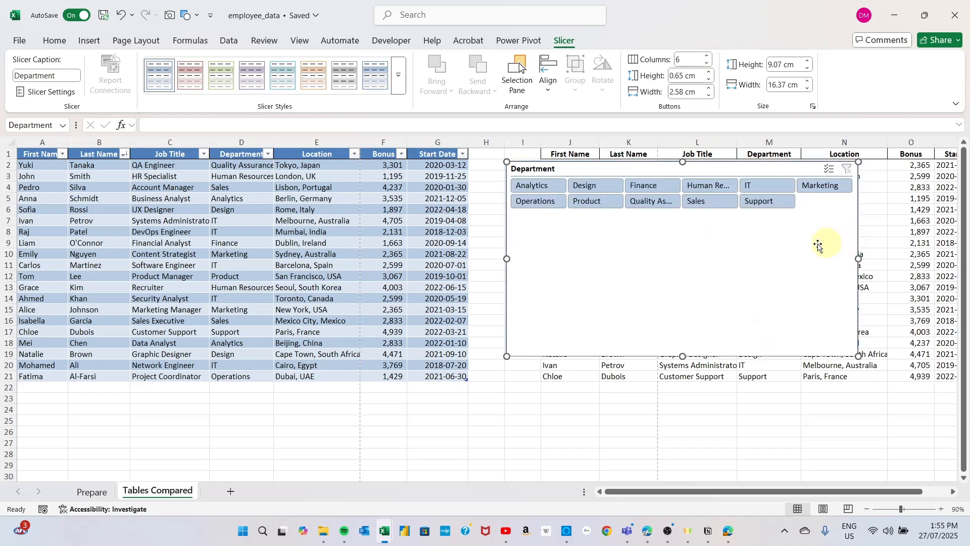
pyautogui.moveTo(682, 355); pyautogui.dragTo(683, 229)
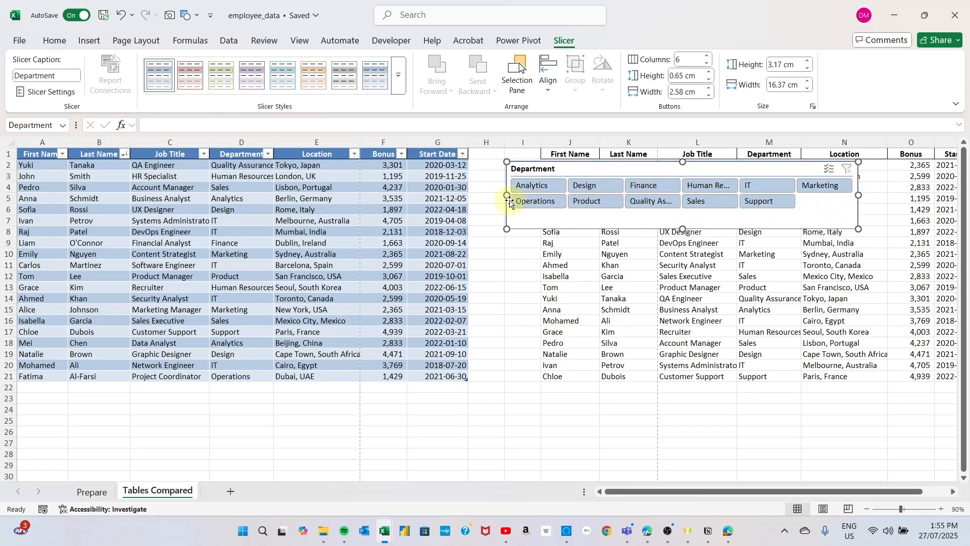
# Step: Arrange the Department slicer in 1 column and resize it to about 8.92 cm wide and 11.23 cm high
pyautogui.click(708, 64)
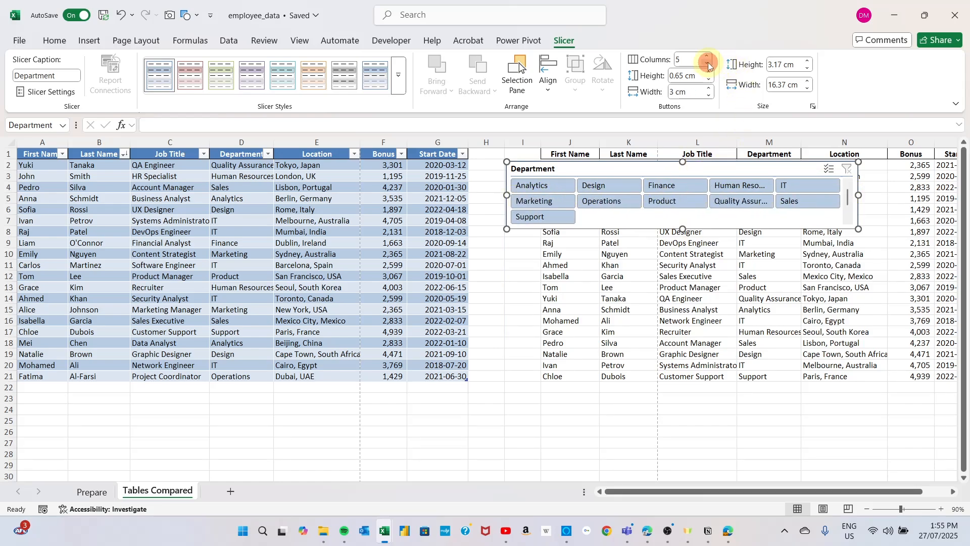
pyautogui.click(708, 63)
pyautogui.click(708, 64)
pyautogui.click(708, 63)
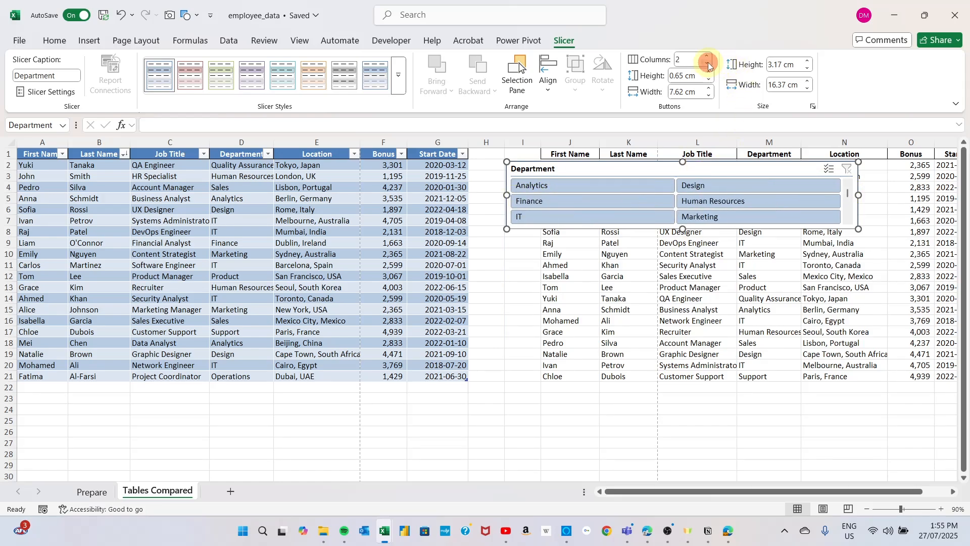
pyautogui.click(707, 64)
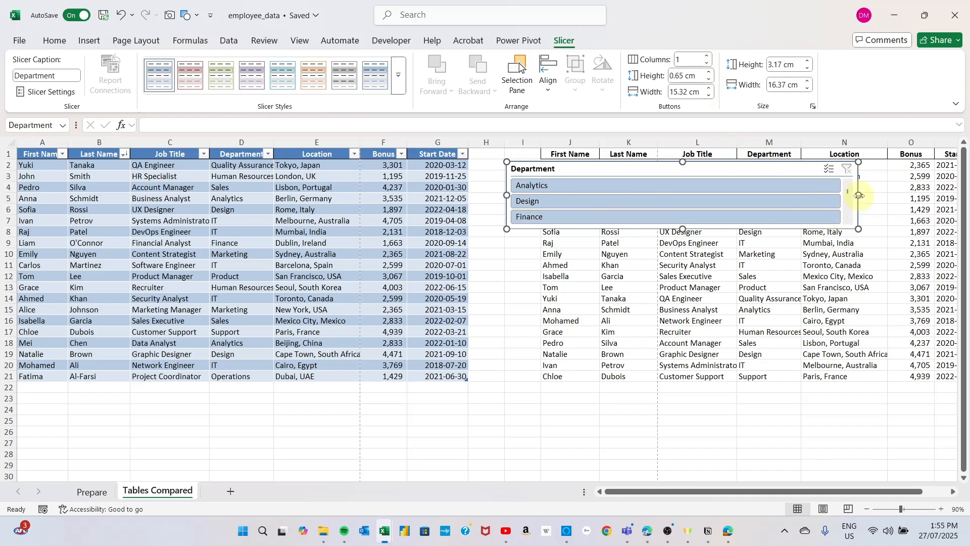
pyautogui.moveTo(858, 196); pyautogui.dragTo(699, 196)
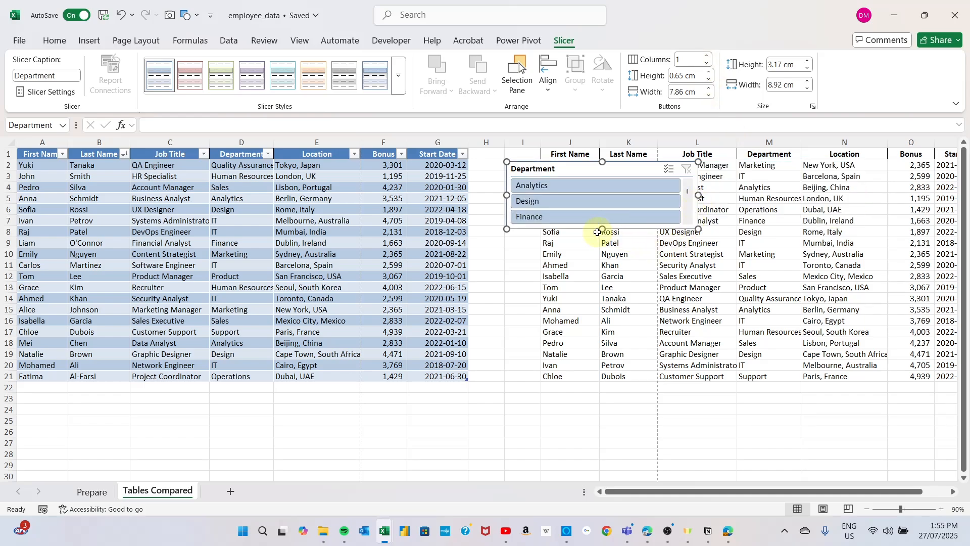
pyautogui.moveTo(603, 230); pyautogui.dragTo(609, 403)
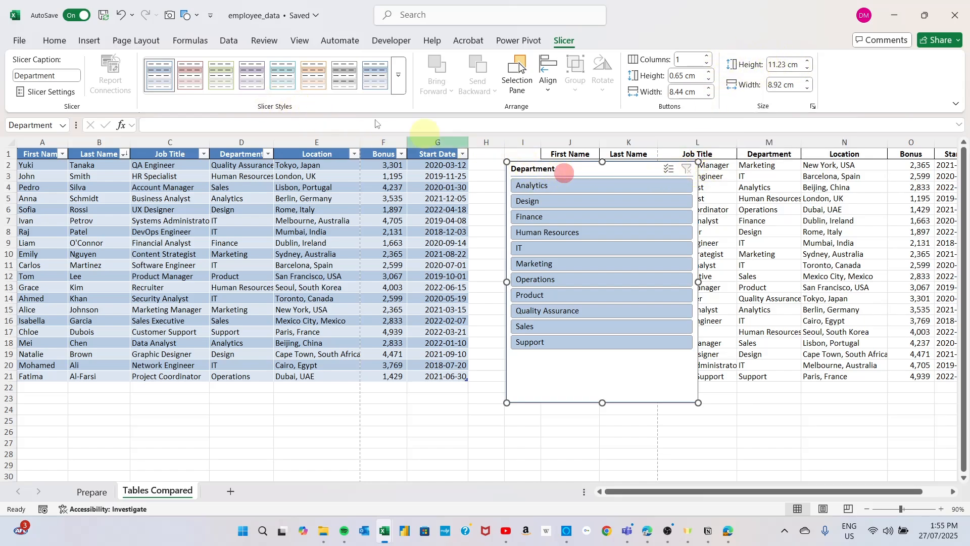
# Step: Look over the available slicer styles and the Department slicer's name, header, item sorting and filtering settings
pyautogui.click(399, 75)
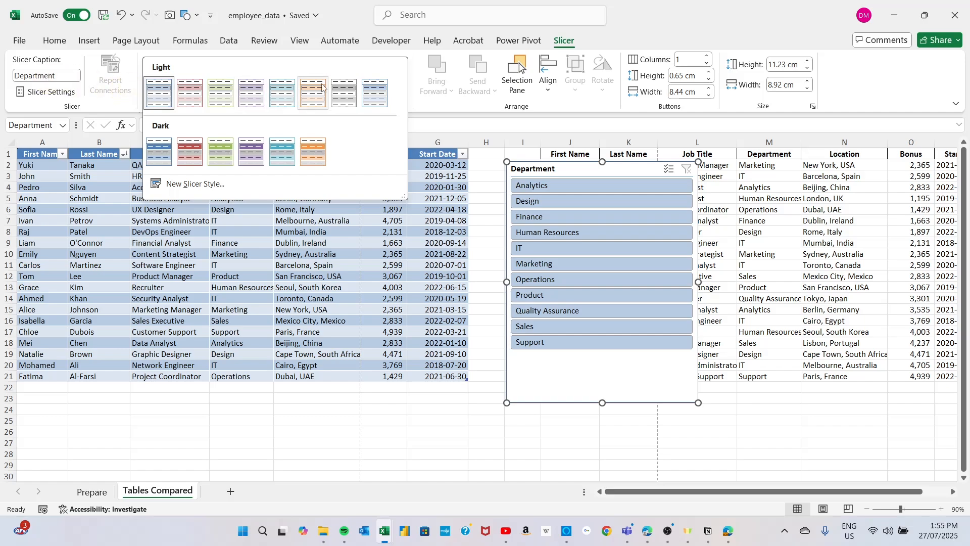
pyautogui.click(664, 24)
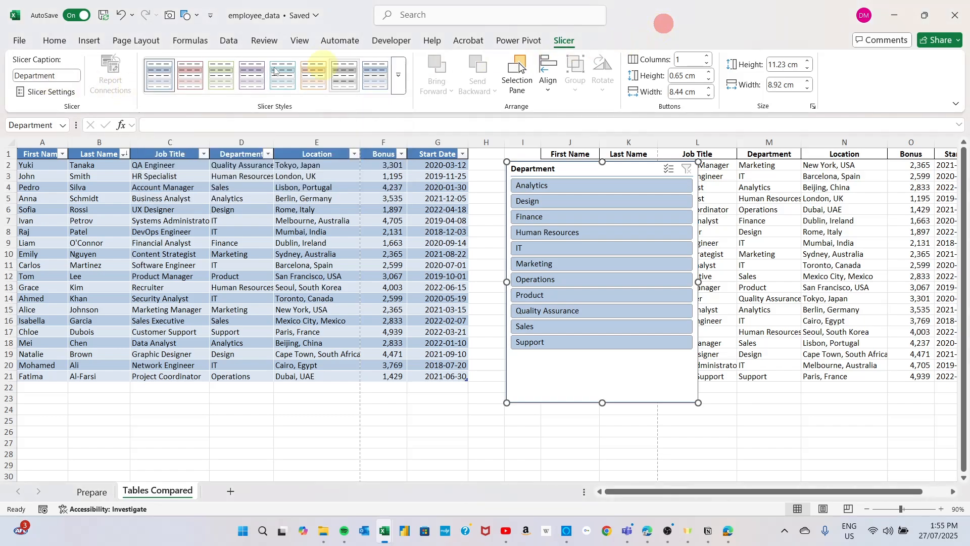
pyautogui.click(36, 93)
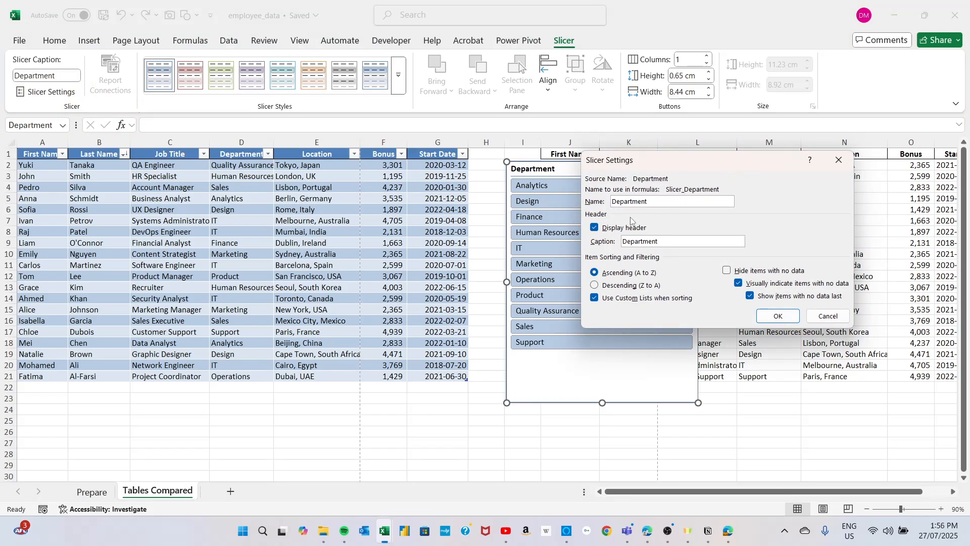
pyautogui.moveTo(696, 161); pyautogui.dragTo(314, 146)
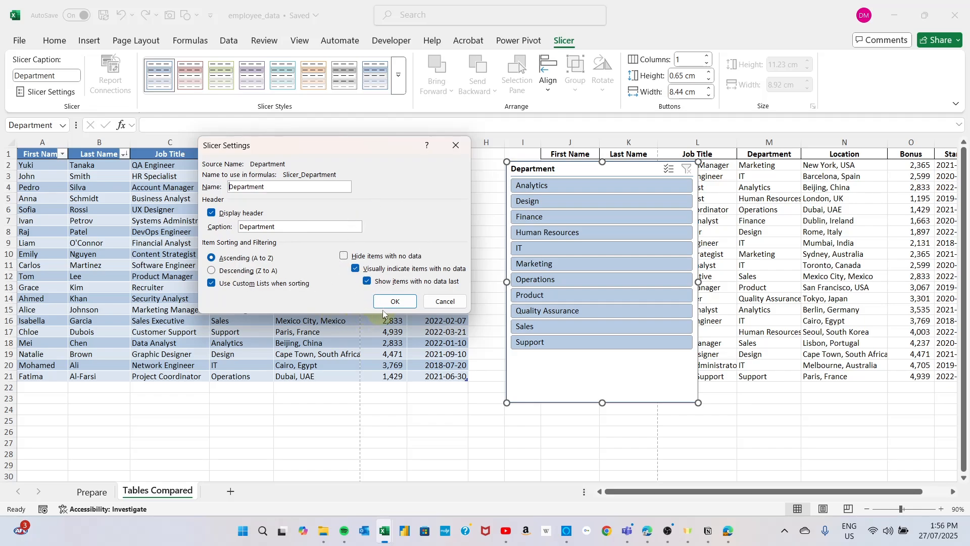
pyautogui.click(446, 303)
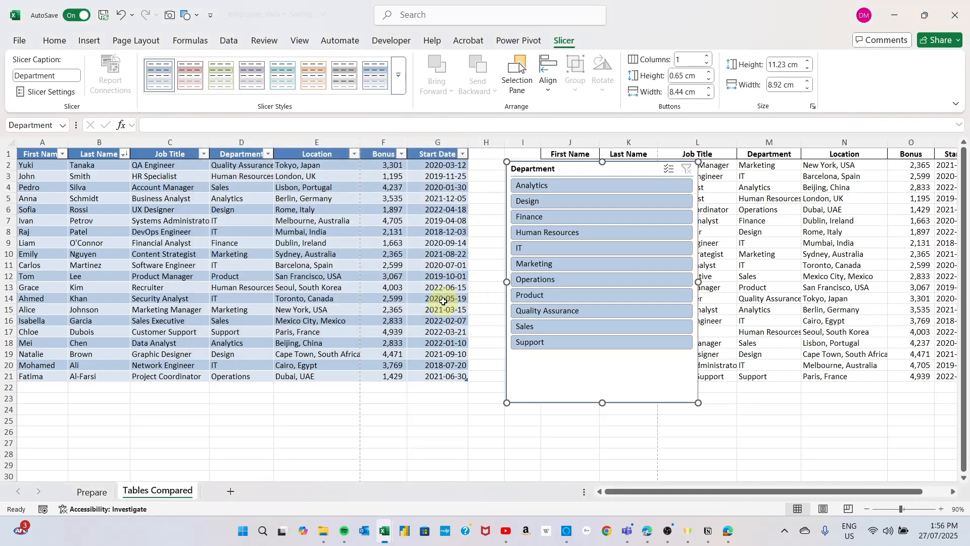
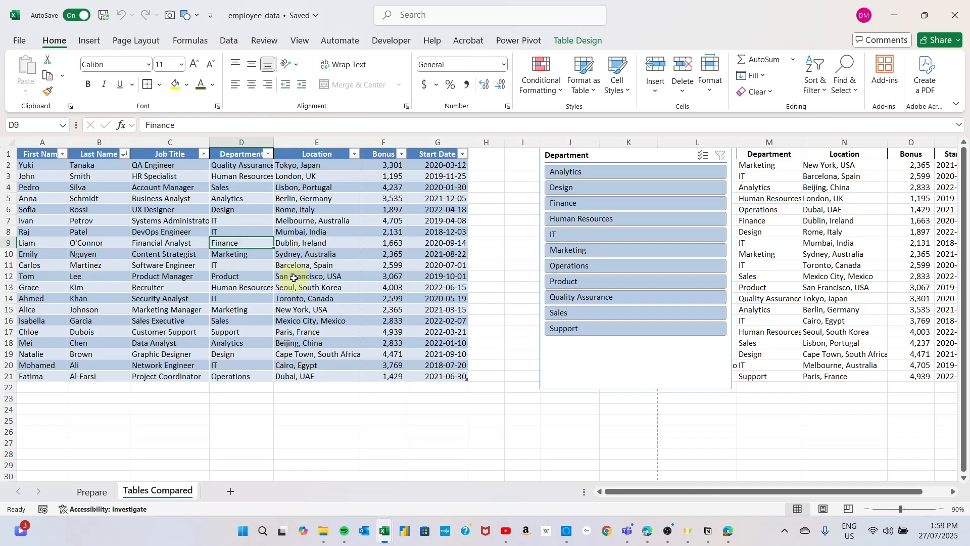
pyautogui.click(563, 41)
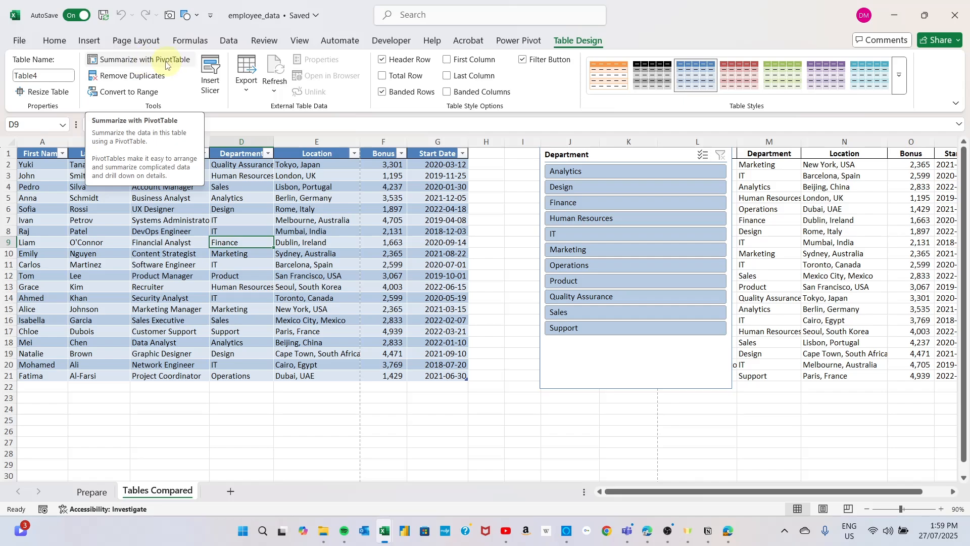
pyautogui.click(88, 43)
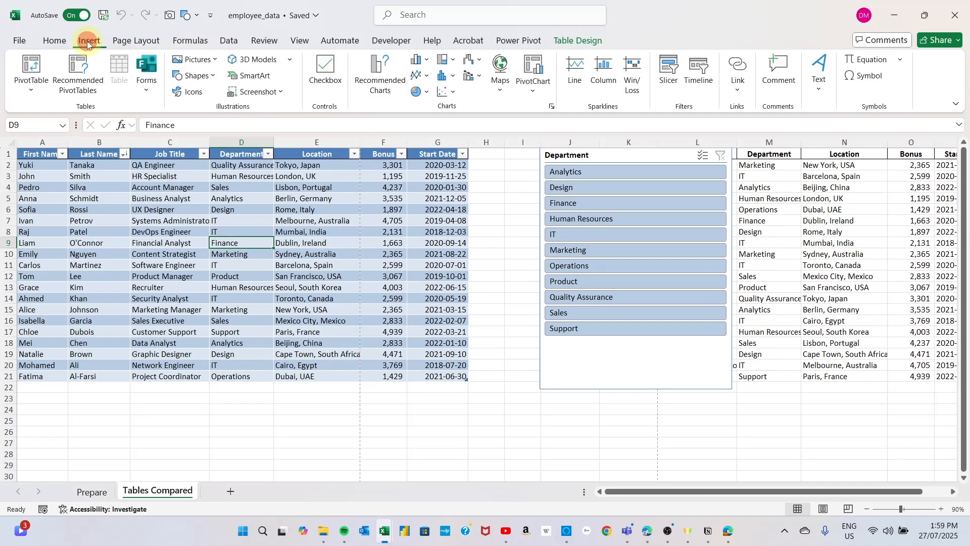
pyautogui.click(28, 76)
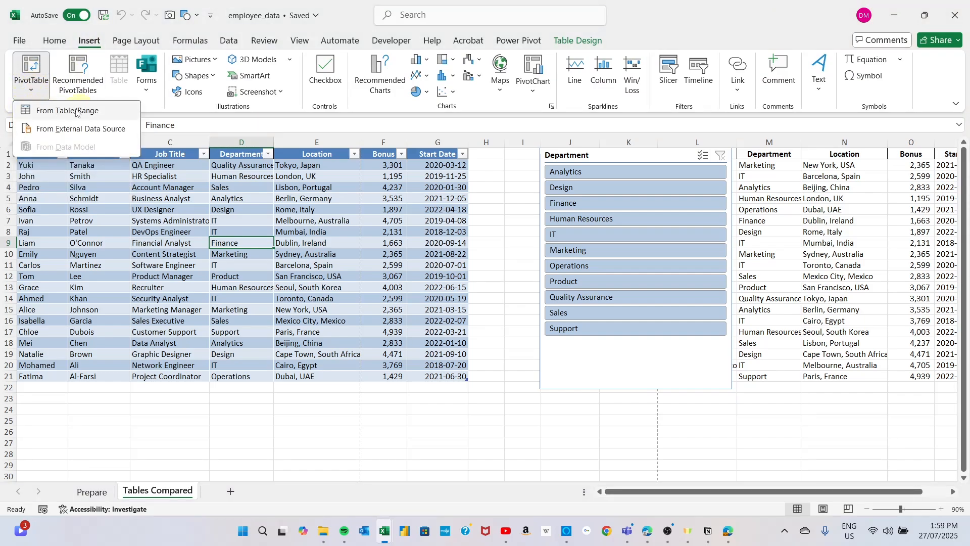
pyautogui.click(28, 79)
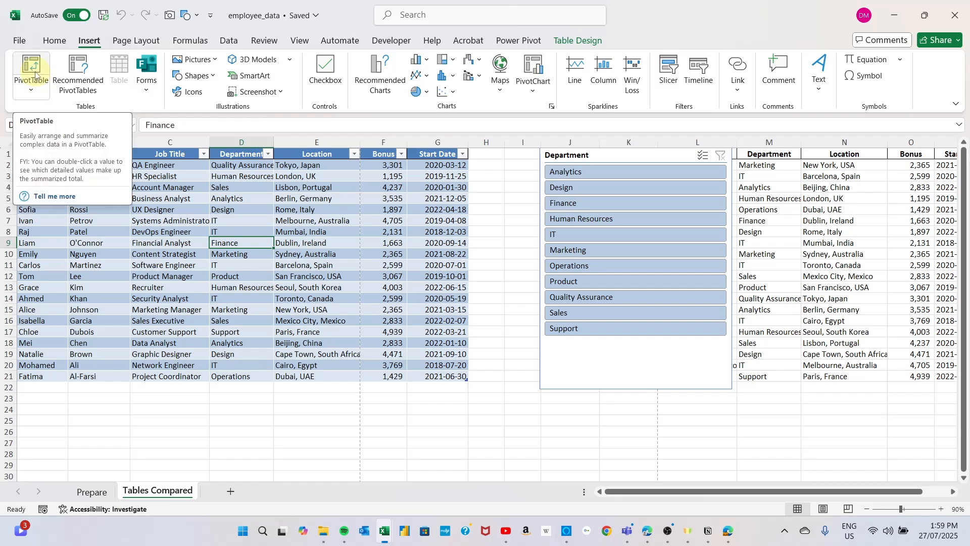
# Step: Summarize the employee table (Table4) with a PivotTable placed on a new worksheet
pyautogui.click(586, 41)
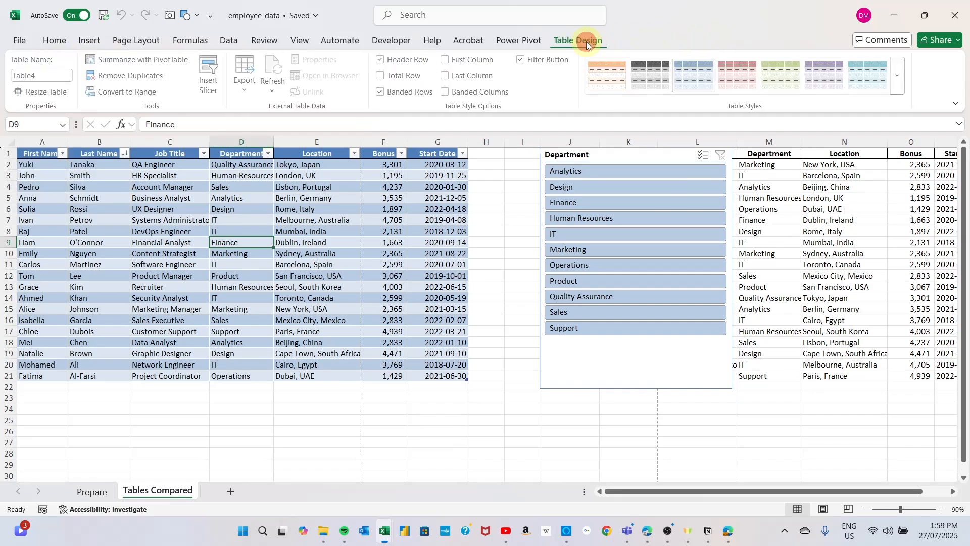
pyautogui.click(132, 61)
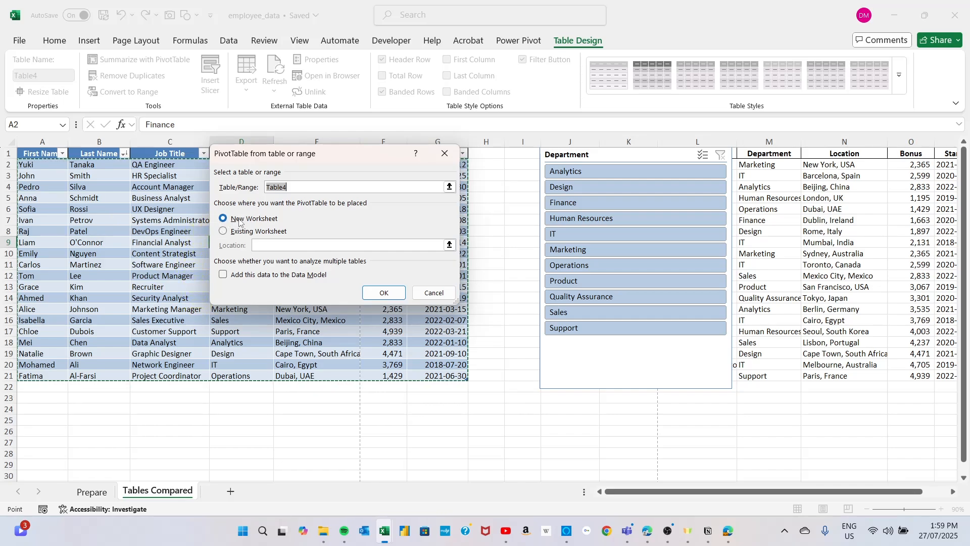
pyautogui.click(385, 294)
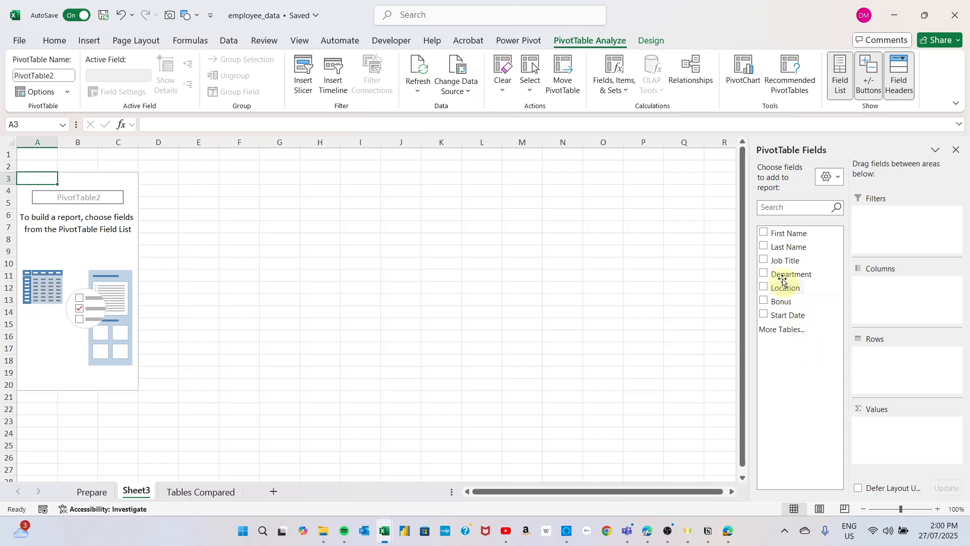
# Step: Place Department in the PivotTable's rows and Bonus in its values, and return to the Tables Compared sheet
pyautogui.moveTo(791, 274); pyautogui.dragTo(890, 366)
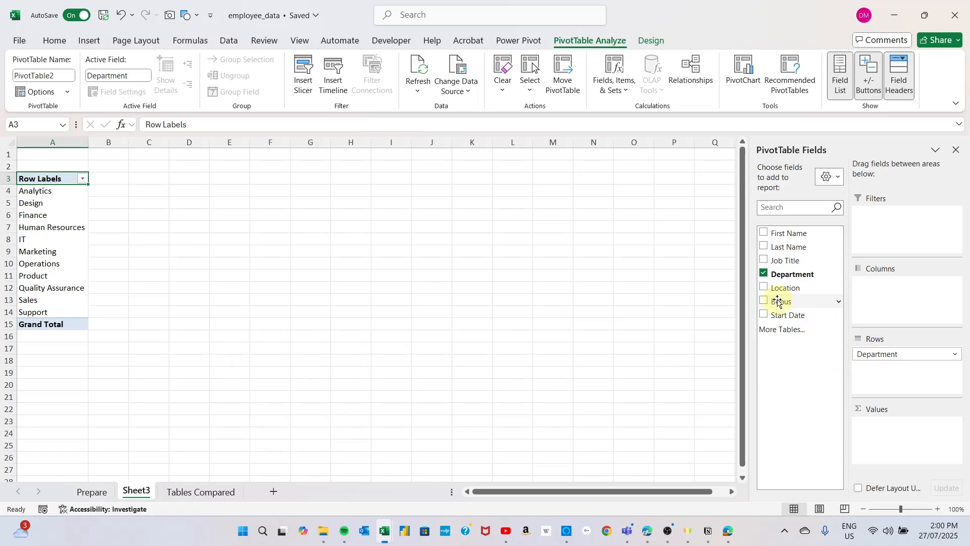
pyautogui.moveTo(778, 302); pyautogui.dragTo(897, 425)
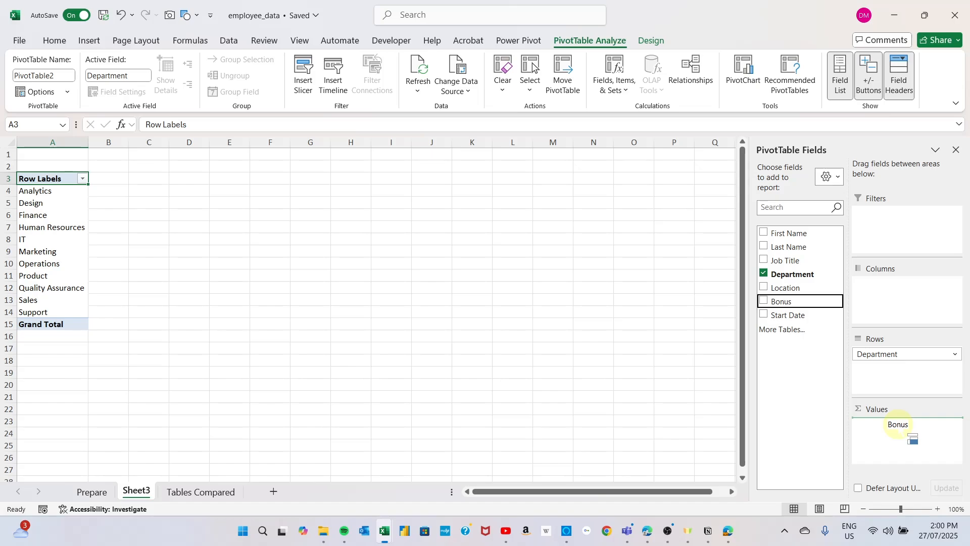
pyautogui.moveTo(898, 426); pyautogui.dragTo(899, 428)
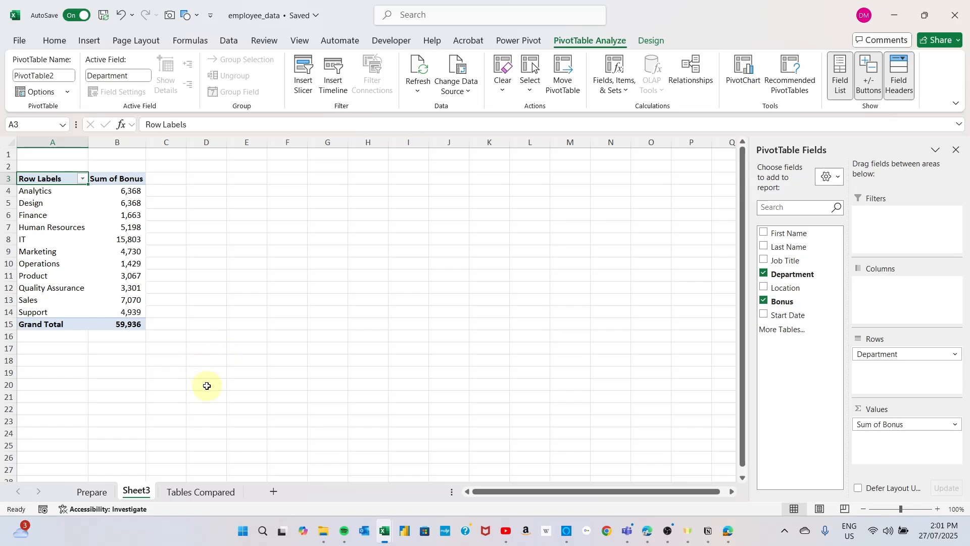
pyautogui.click(203, 493)
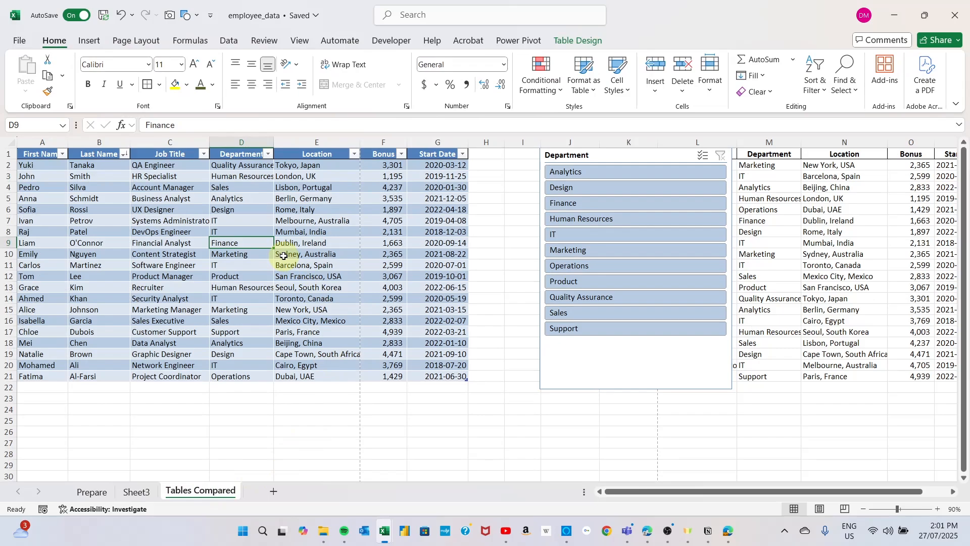
pyautogui.click(267, 154)
pyautogui.click(296, 317)
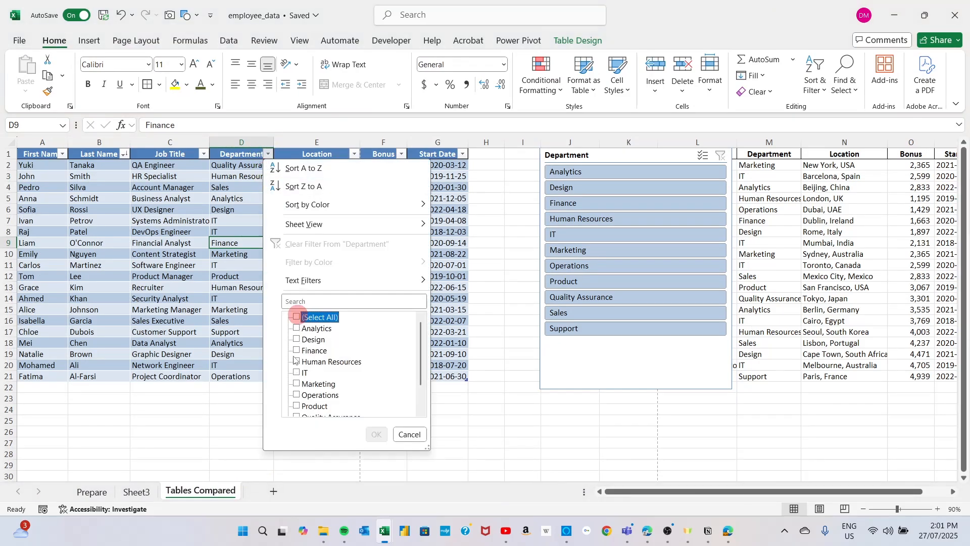
pyautogui.click(297, 373)
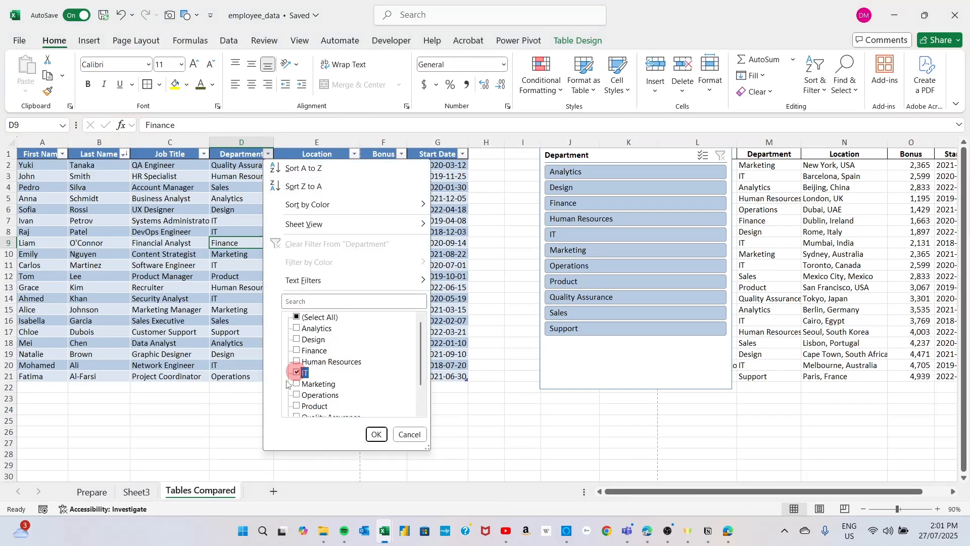
pyautogui.click(419, 435)
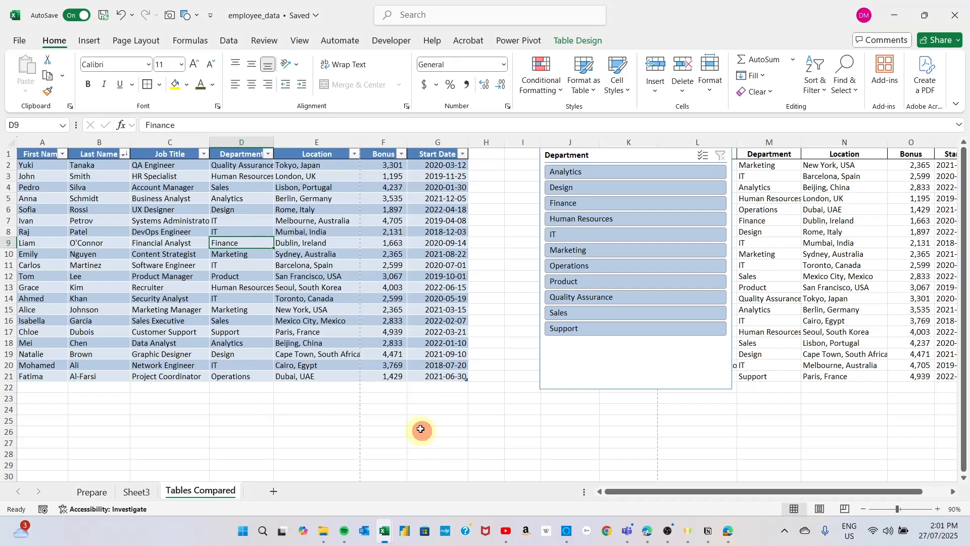
# Step: Using the slicer to show only IT, set the Systems Administrator's bonus in F7 to 2705 and clear the slicer's filter
pyautogui.click(570, 233)
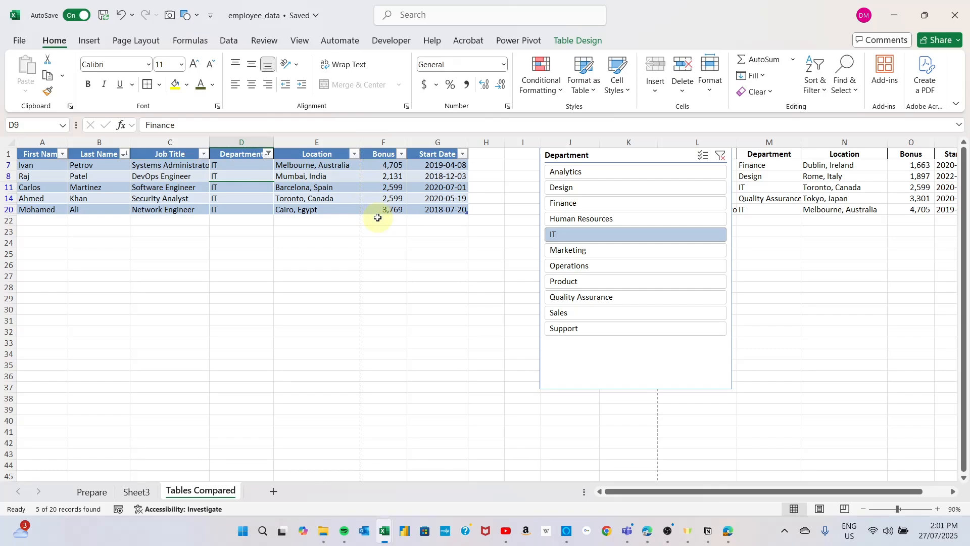
pyautogui.click(379, 165)
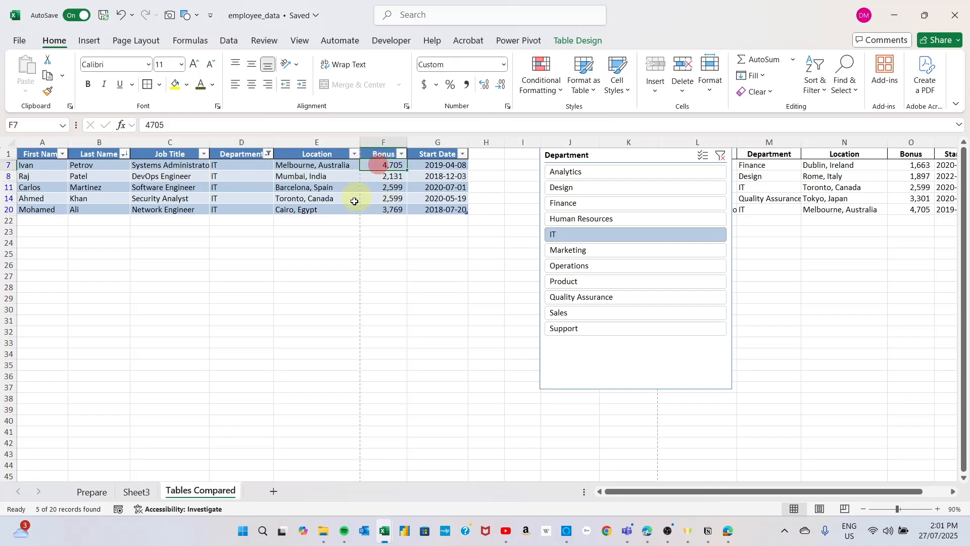
pyautogui.click(147, 124)
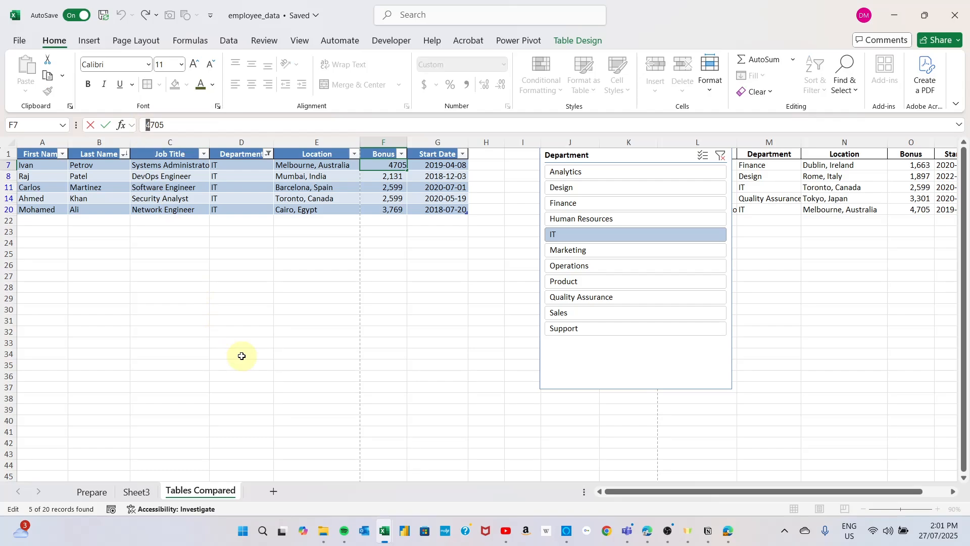
pyautogui.write('2')
pyautogui.press('Return')
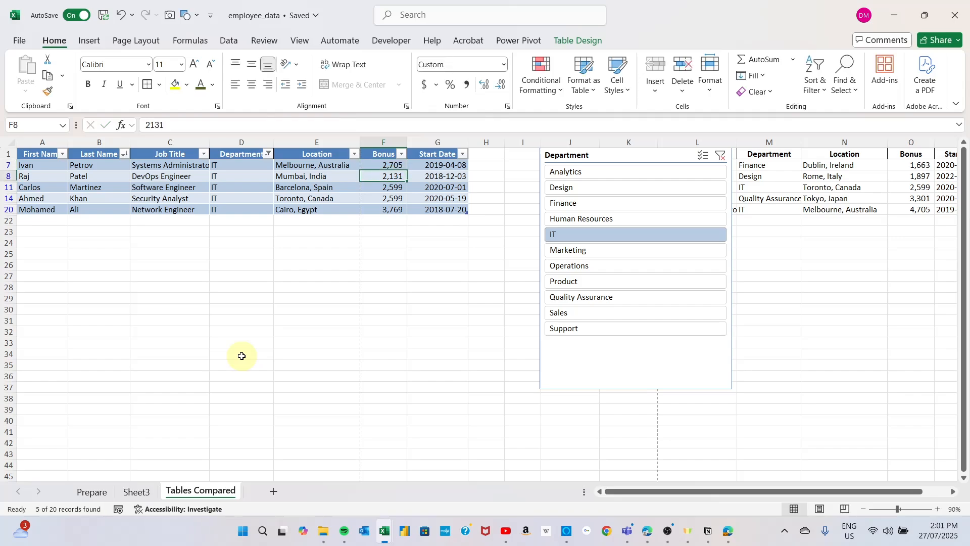
pyautogui.click(721, 157)
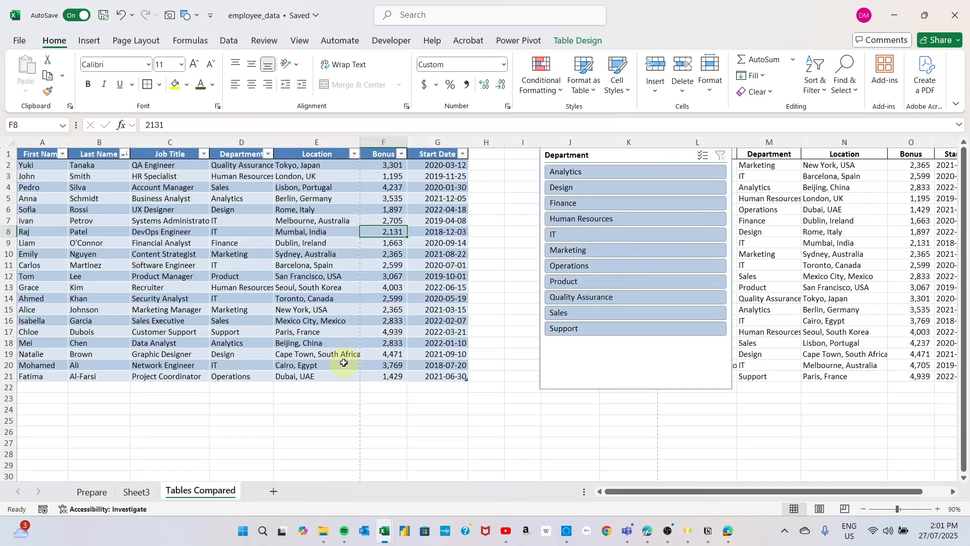
# Step: Refresh the PivotTable on Sheet3 and check the IT department's bonus sum
pyautogui.click(140, 495)
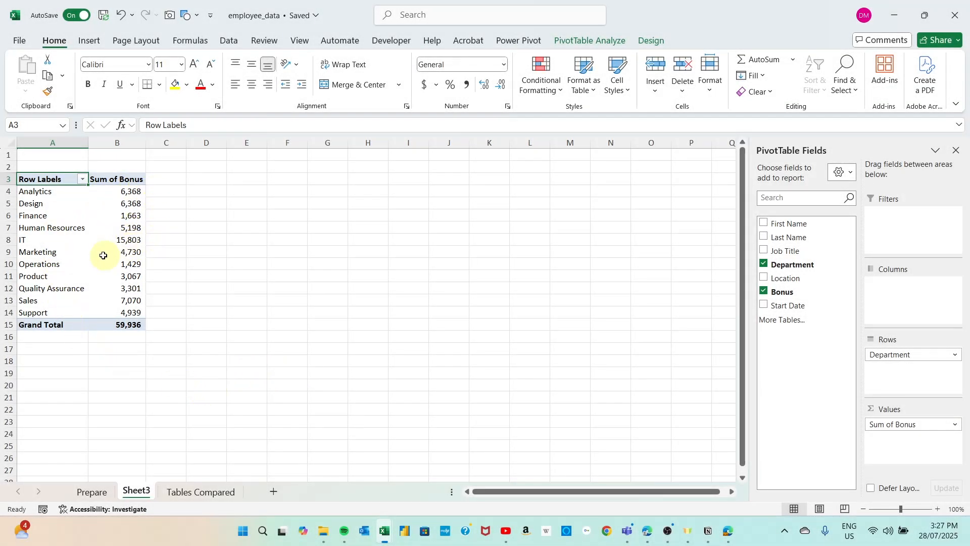
pyautogui.moveTo(129, 255)
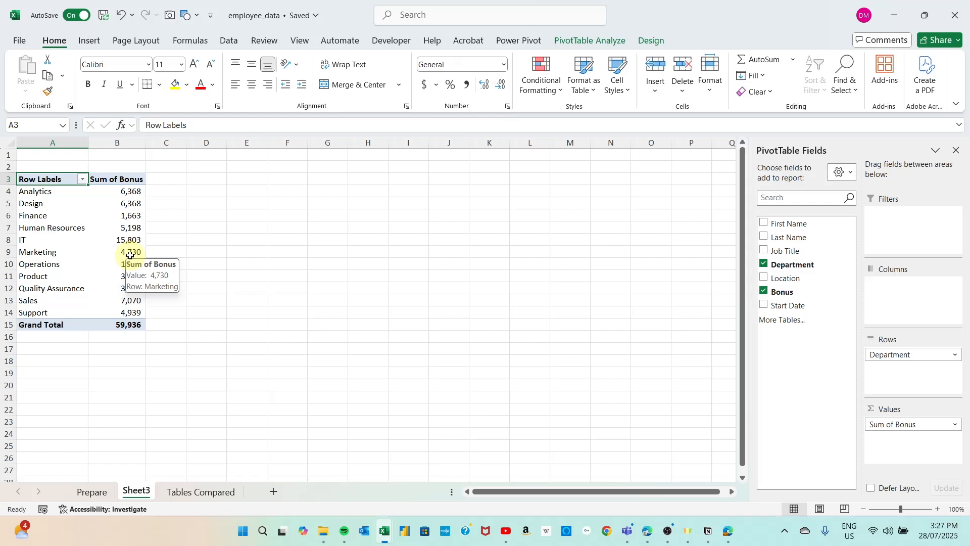
pyautogui.click(597, 44)
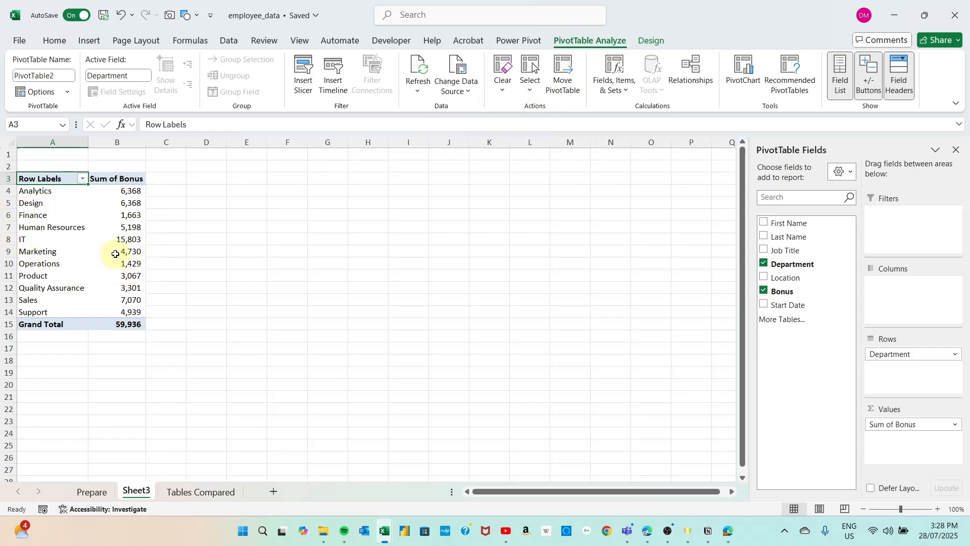
pyautogui.click(420, 68)
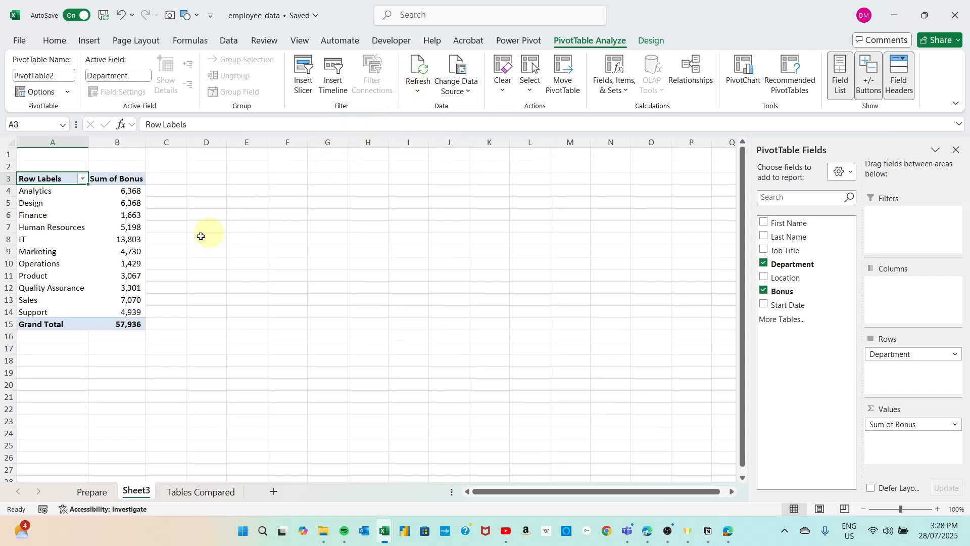
pyautogui.click(84, 241)
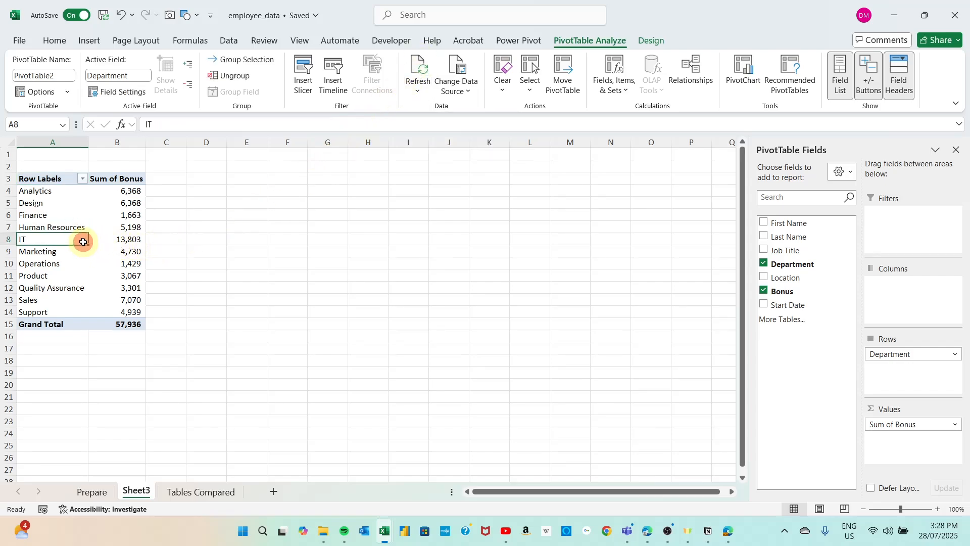
pyautogui.click(134, 241)
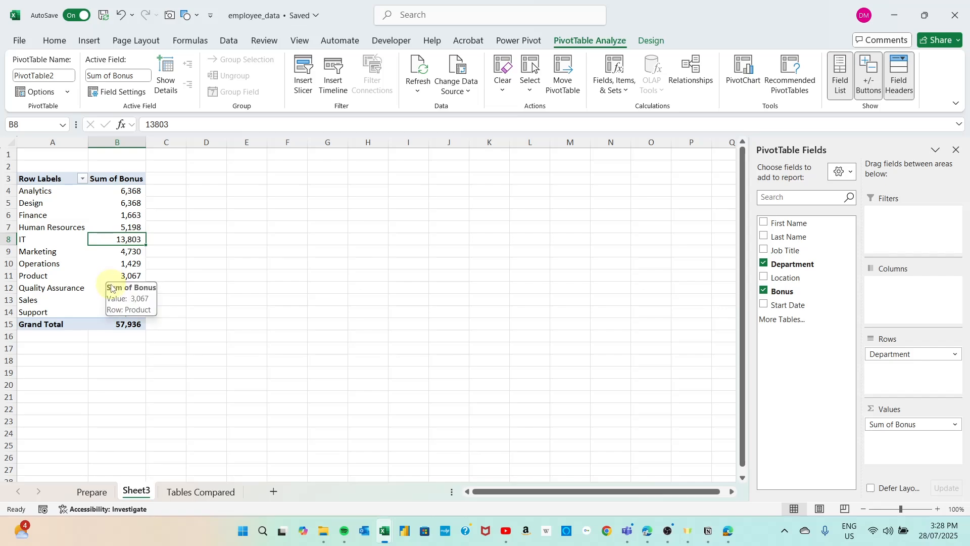
# Step: Enter =SUM(Table4[Bonus]) in cell F24 of the Tables Compared sheet and review the cell's structured formula
pyautogui.hotkey('ctrl', 'pagedown')
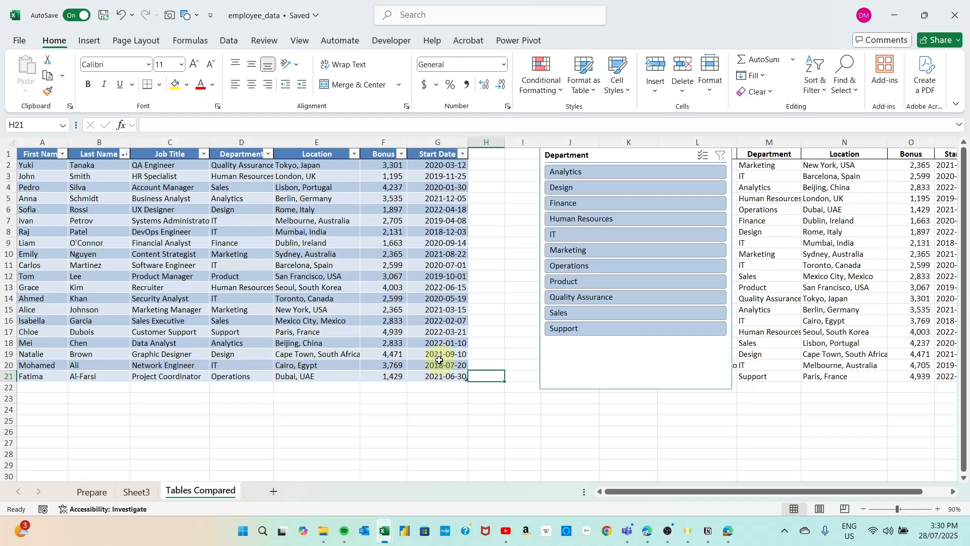
pyautogui.click(380, 407)
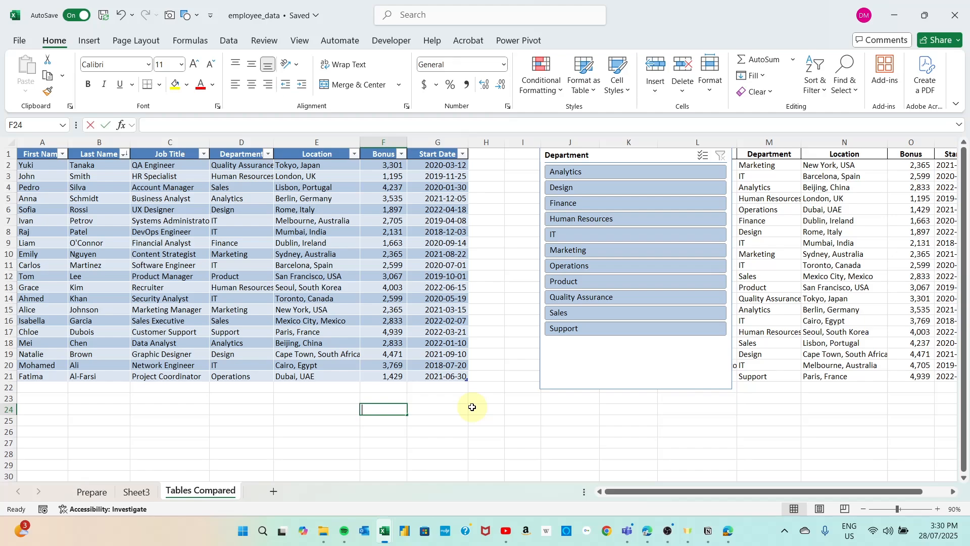
pyautogui.write('=SUM')
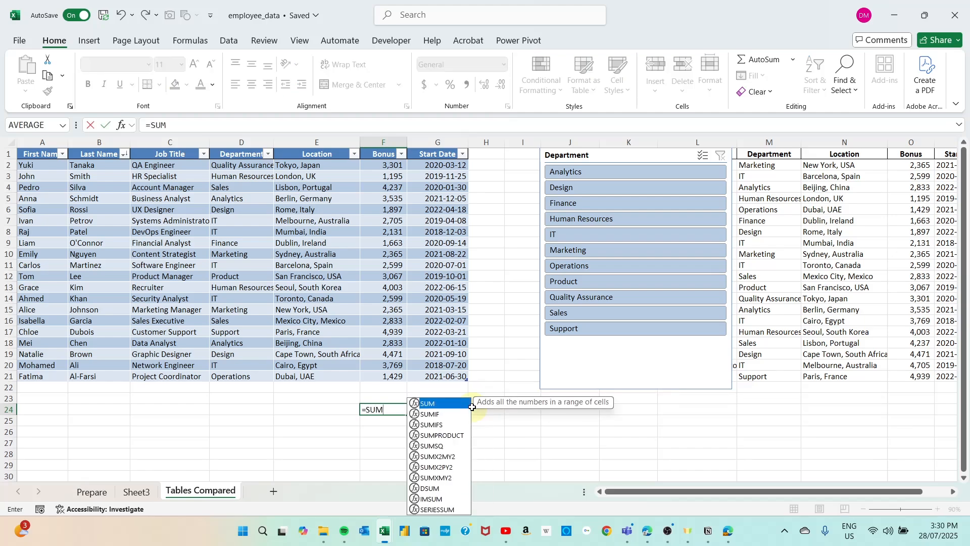
pyautogui.write('(')
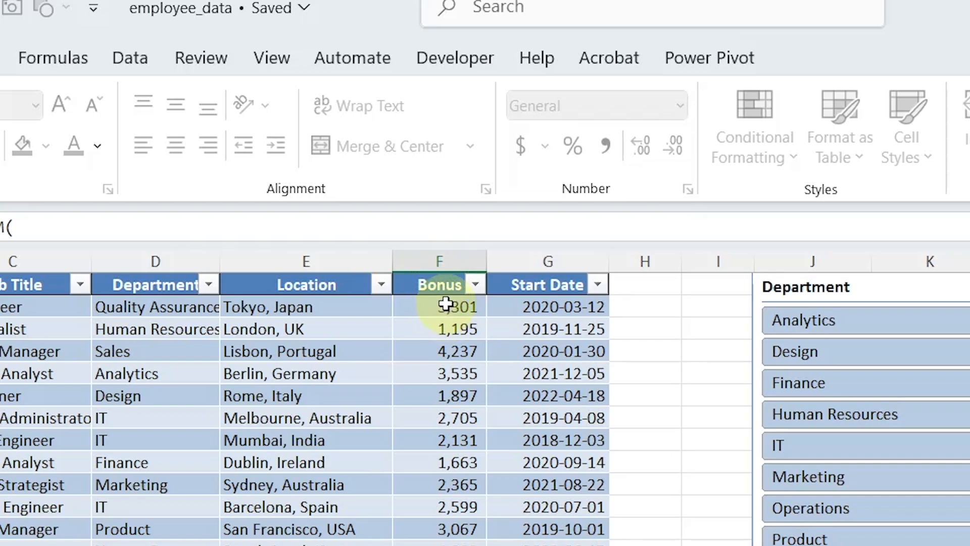
pyautogui.click(445, 272)
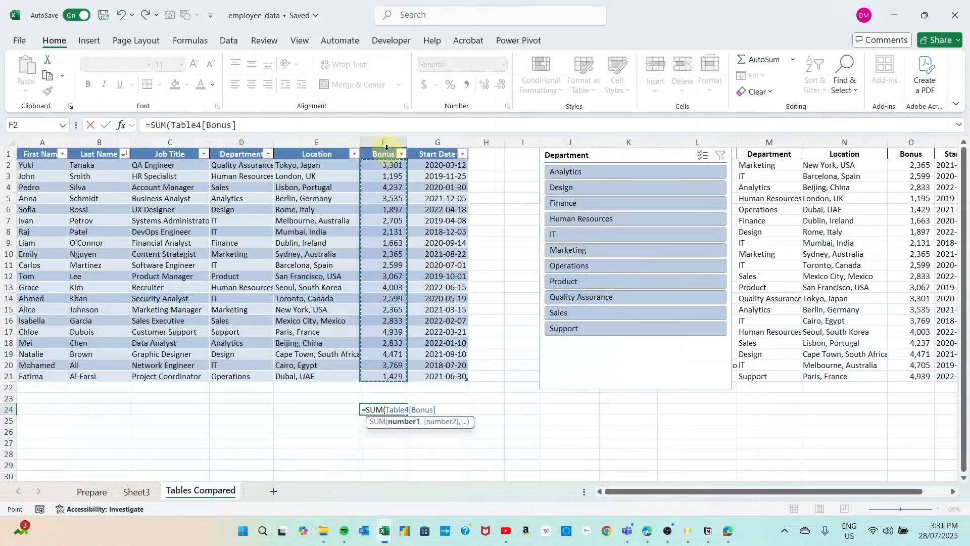
pyautogui.press('Return')
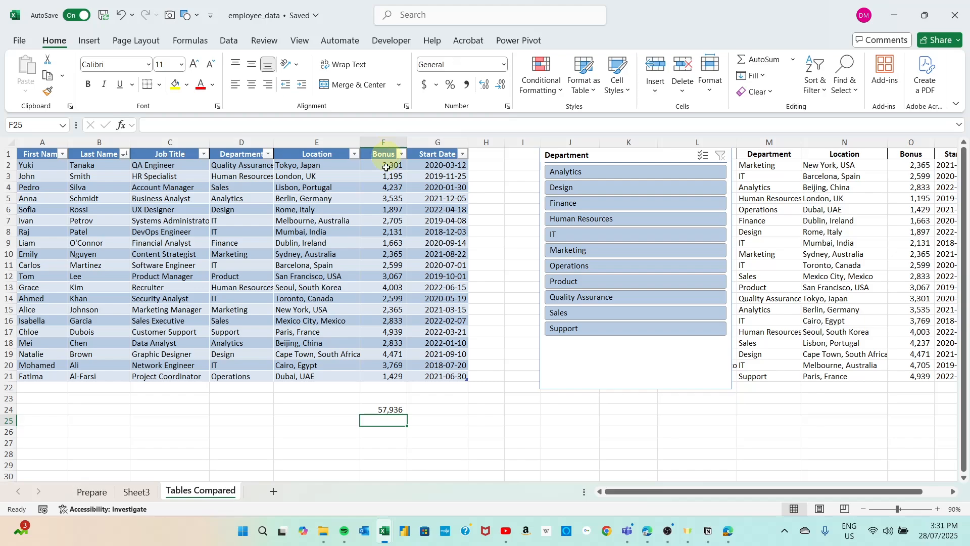
pyautogui.click(386, 409)
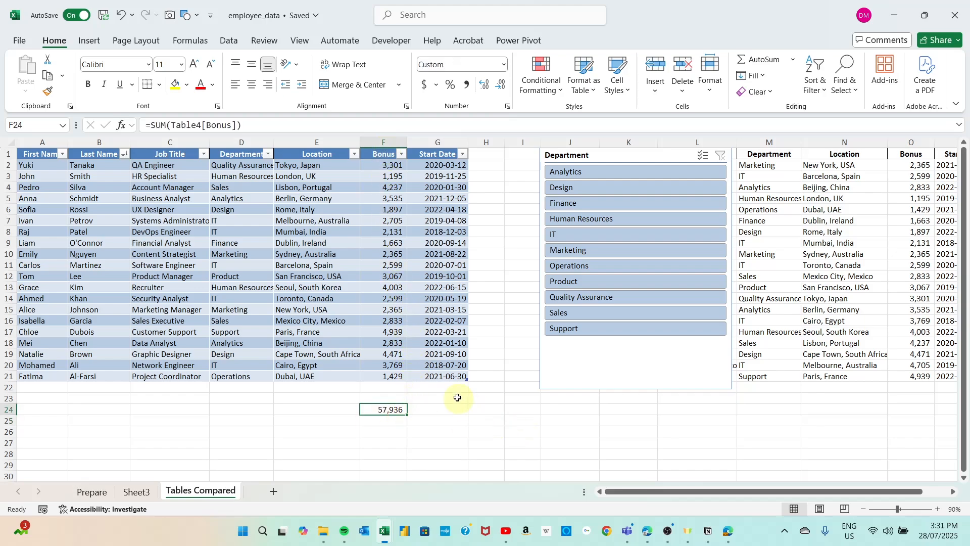